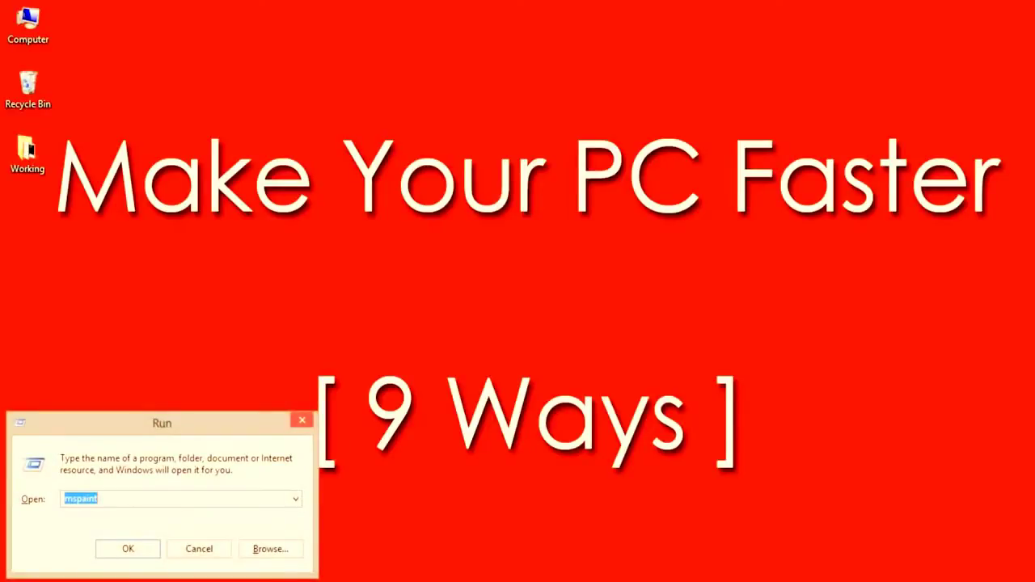
- Open the current account's temporary files folder by running %temp%
{"action": "key", "text": "BackSpace"}
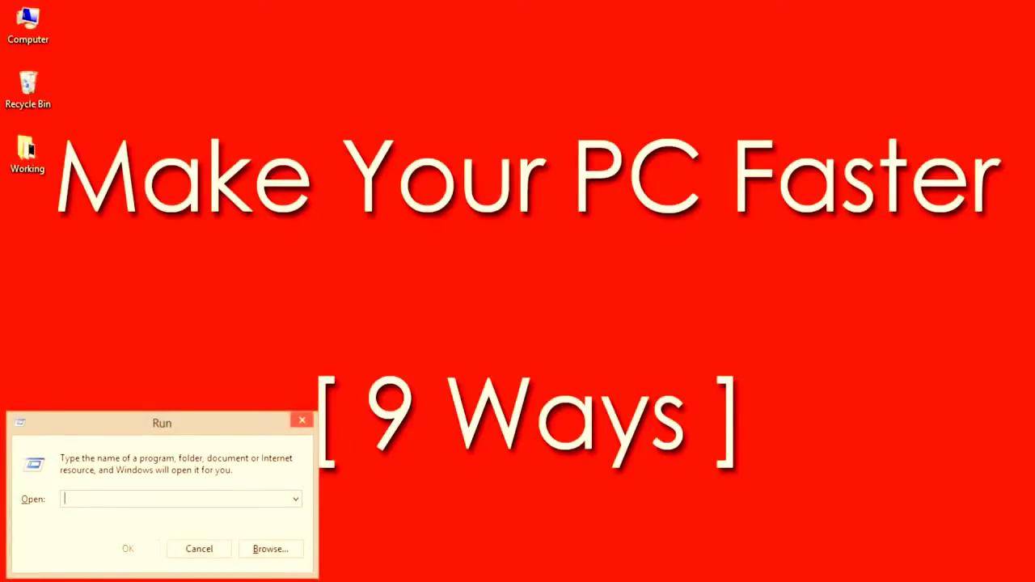
{"action": "type", "text": "%temp%"}
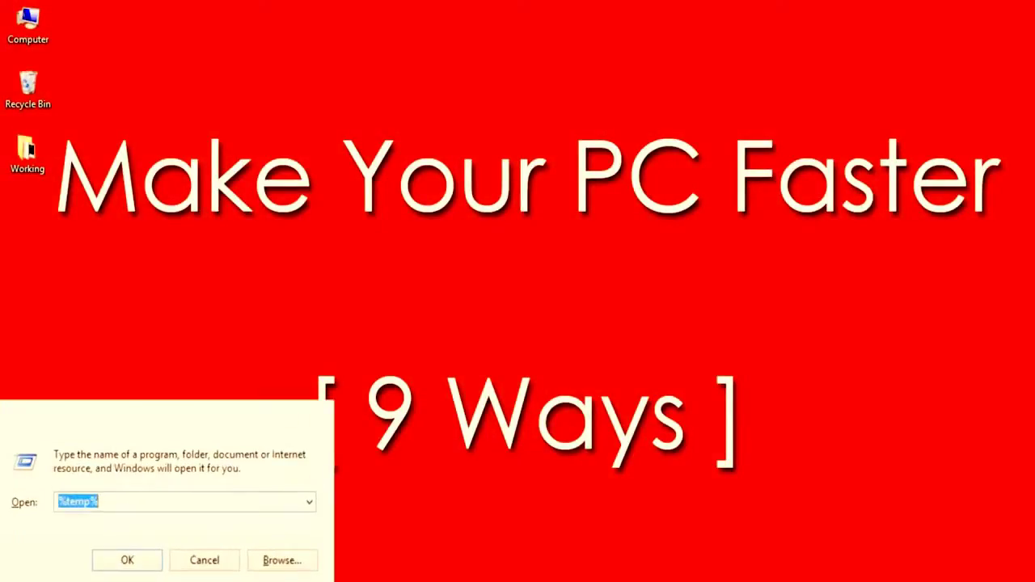
{"action": "key", "text": "Return"}
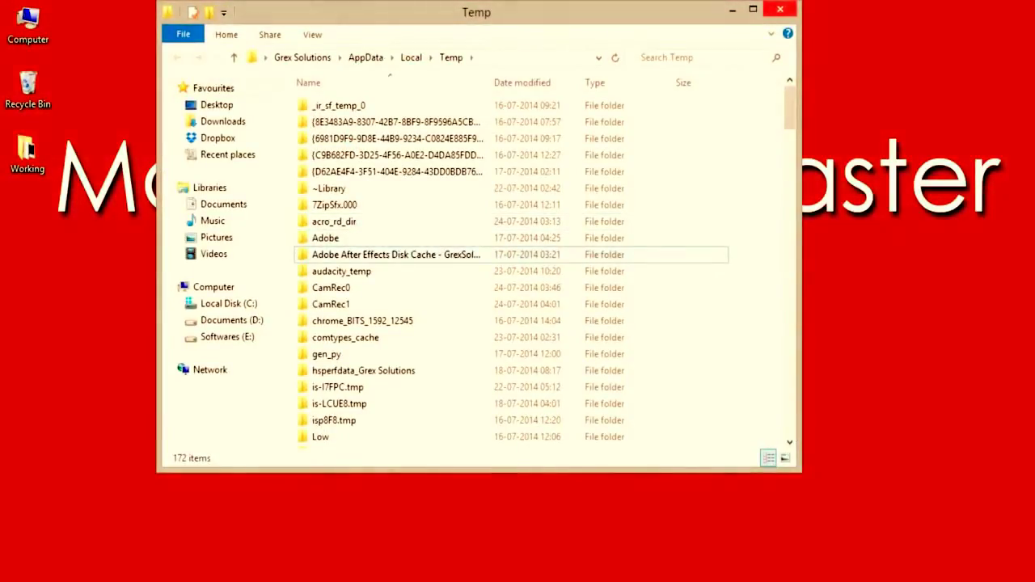
- Select every item in the account's Temp folder and delete them all permanently
{"action": "left_click", "coordinate": [511, 172]}
{"action": "scroll", "coordinate": [477, 198], "scroll_direction": "down", "scroll_amount": 5}
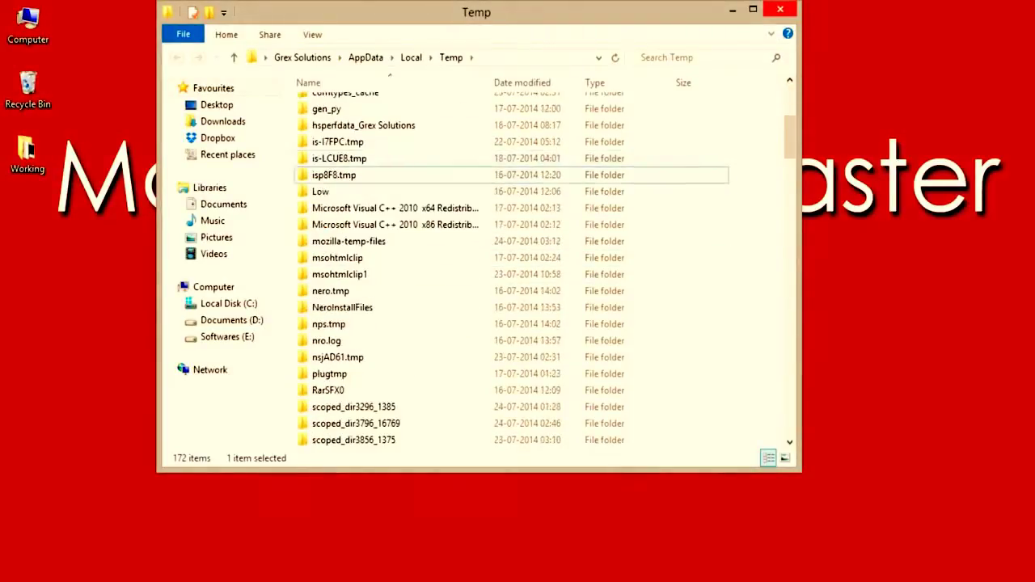
{"action": "scroll", "coordinate": [477, 198], "scroll_direction": "up", "scroll_amount": 5}
{"action": "key", "text": "ctrl+a"}
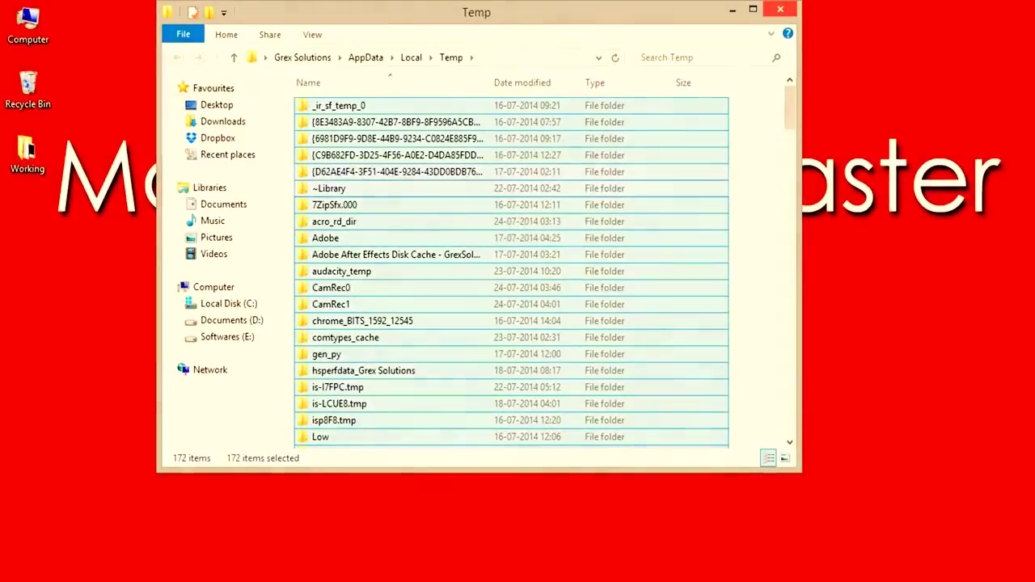
{"action": "key", "text": "shift+Delete"}
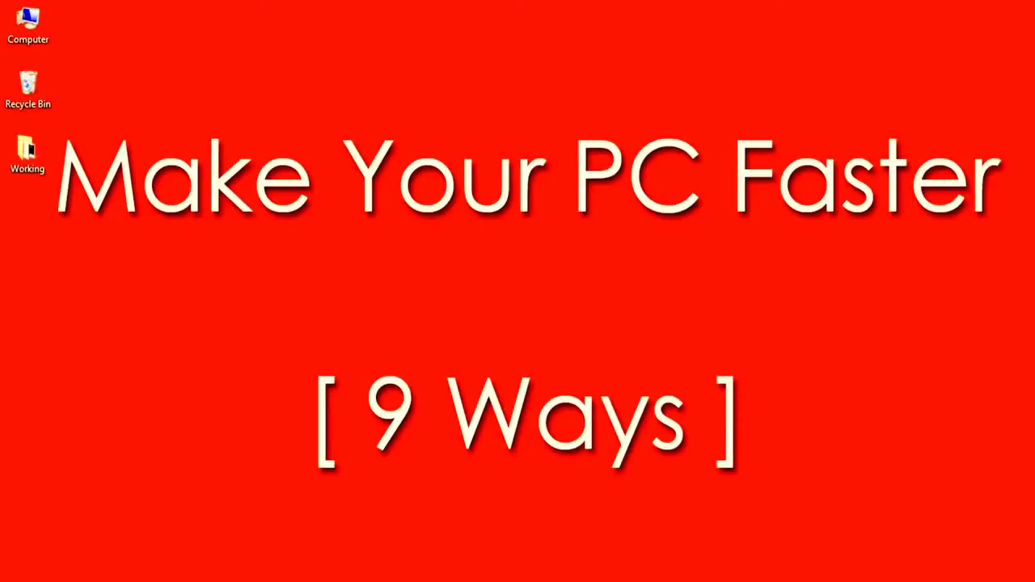
- Run "temp" to open the Windows Temp folder and delete all of its contents
{"action": "key", "text": "super+r"}
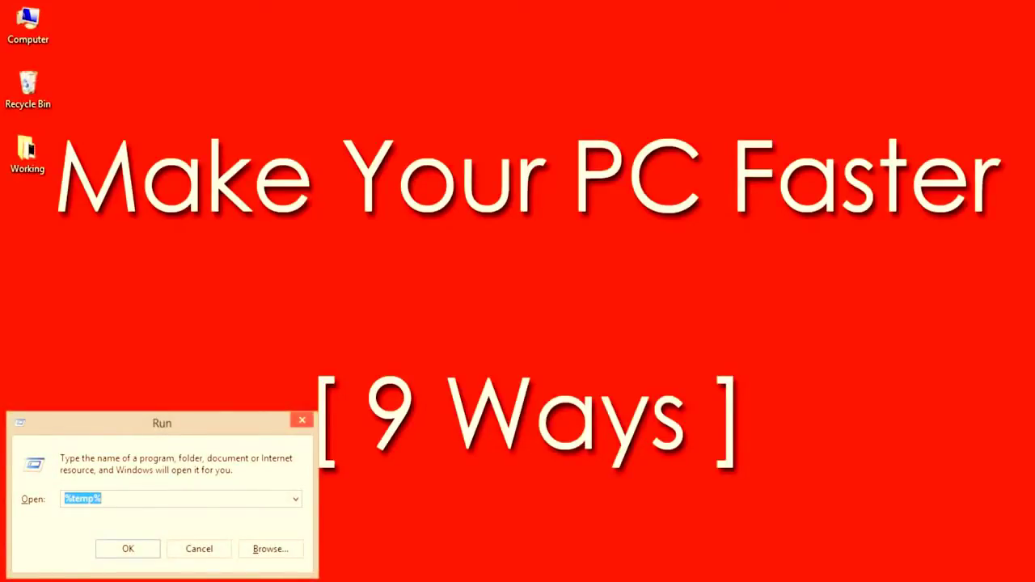
{"action": "type", "text": "temp"}
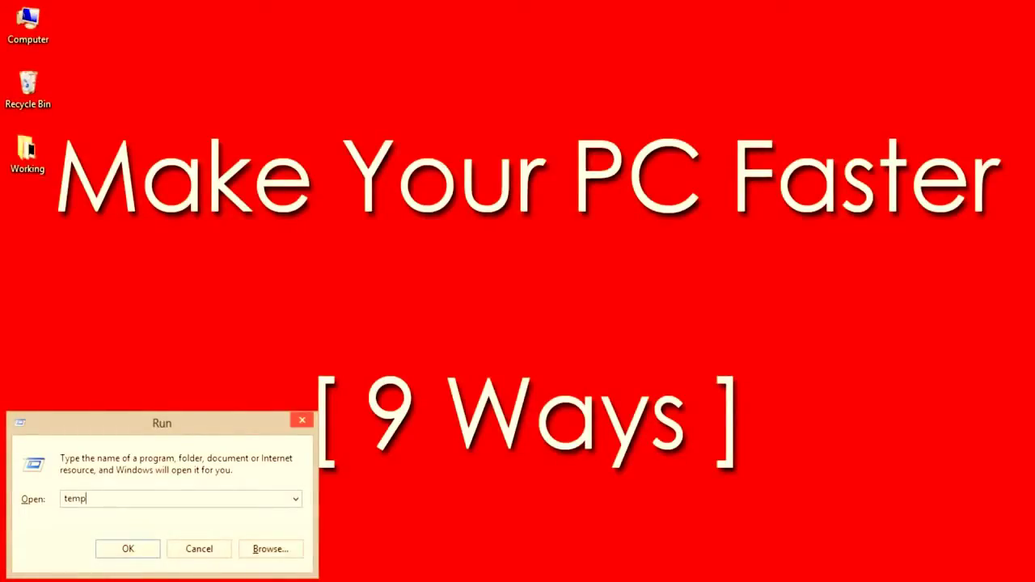
{"action": "key", "text": "Return"}
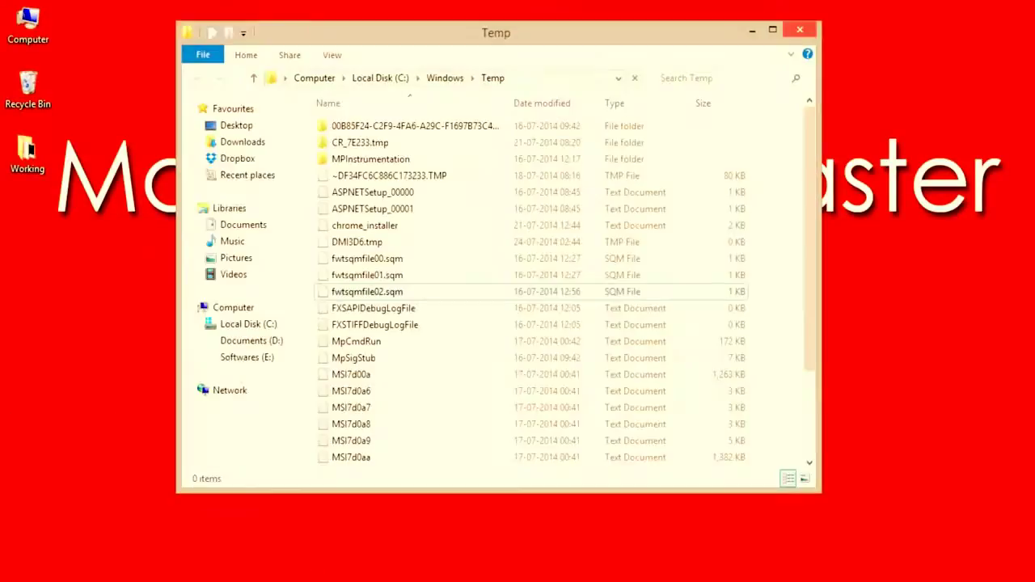
{"action": "key", "text": "ctrl+a"}
{"action": "right_click", "coordinate": [565, 262]}
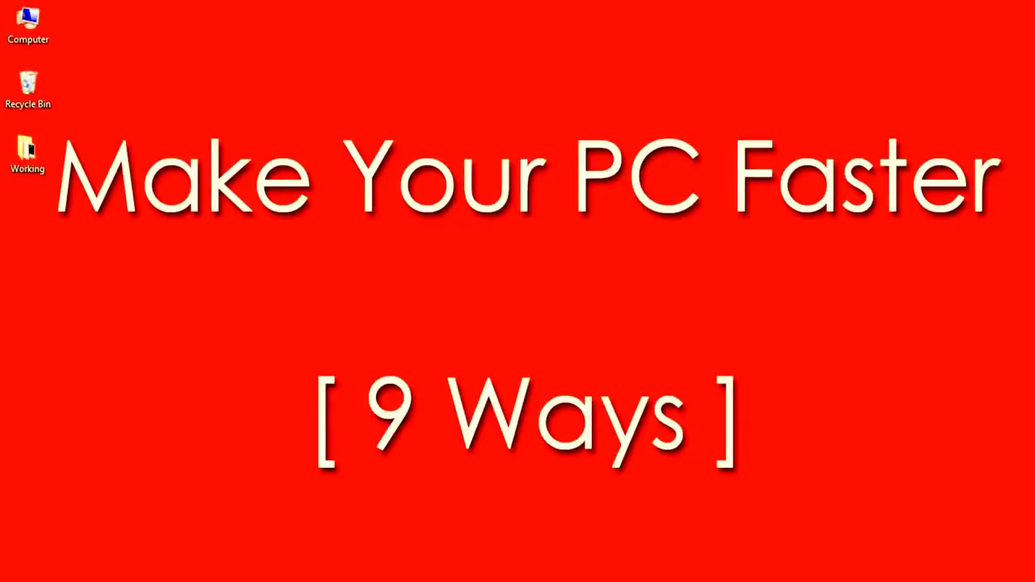
- Run "prefetch" to open the Windows Prefetch folder, granting permanent access to it
{"action": "key", "text": "super+r"}
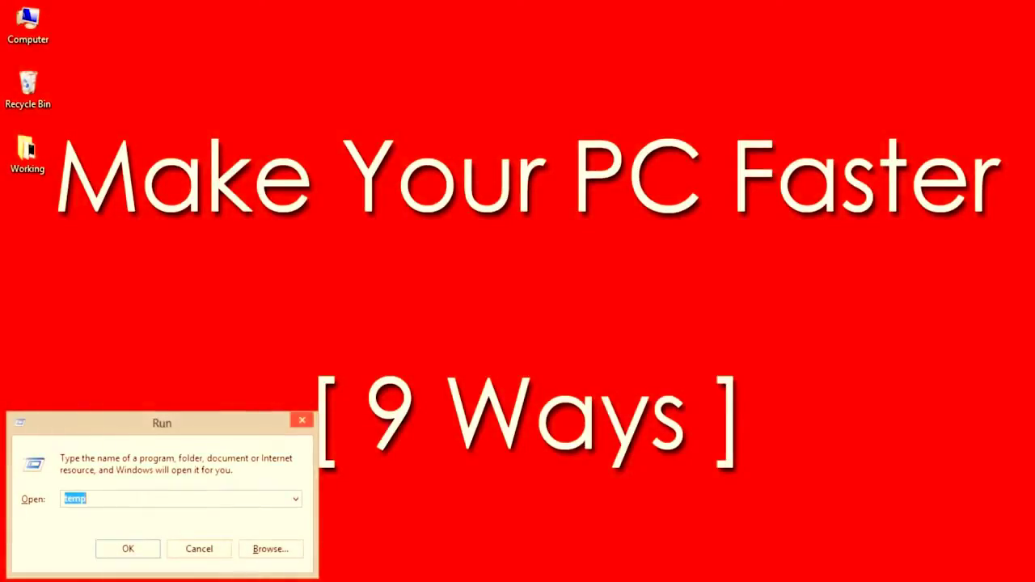
{"action": "type", "text": "prefetch"}
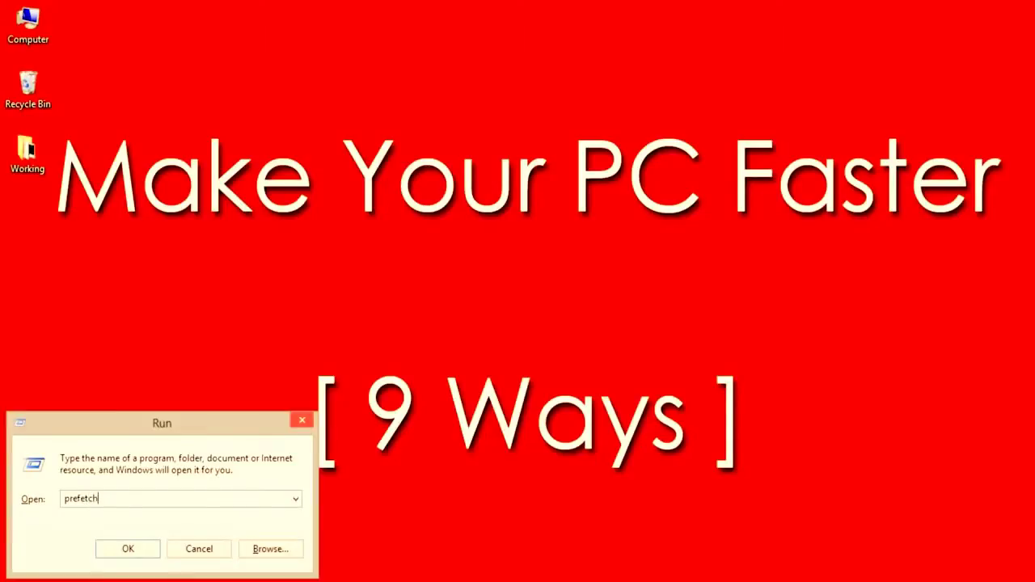
{"action": "key", "text": "Return"}
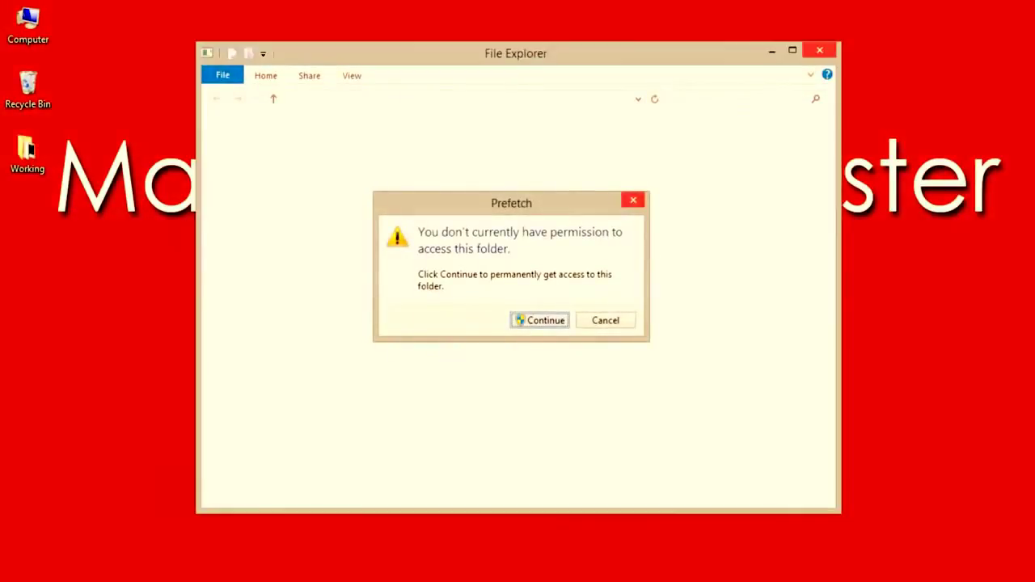
{"action": "left_click", "coordinate": [540, 322]}
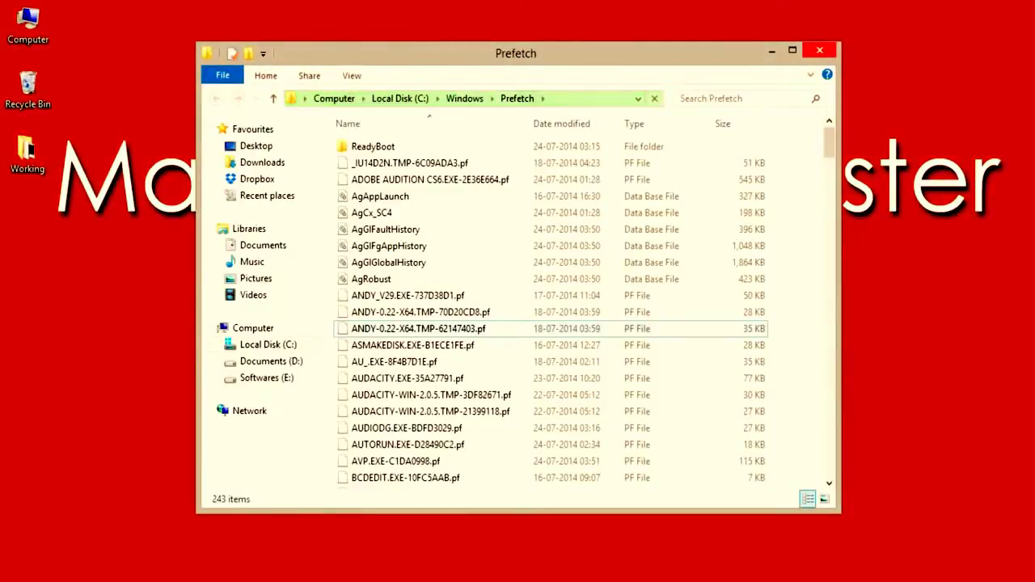
- Permanently delete all items in the Prefetch folder and close its window
{"action": "left_click", "coordinate": [540, 328]}
{"action": "key", "text": "ctrl+a"}
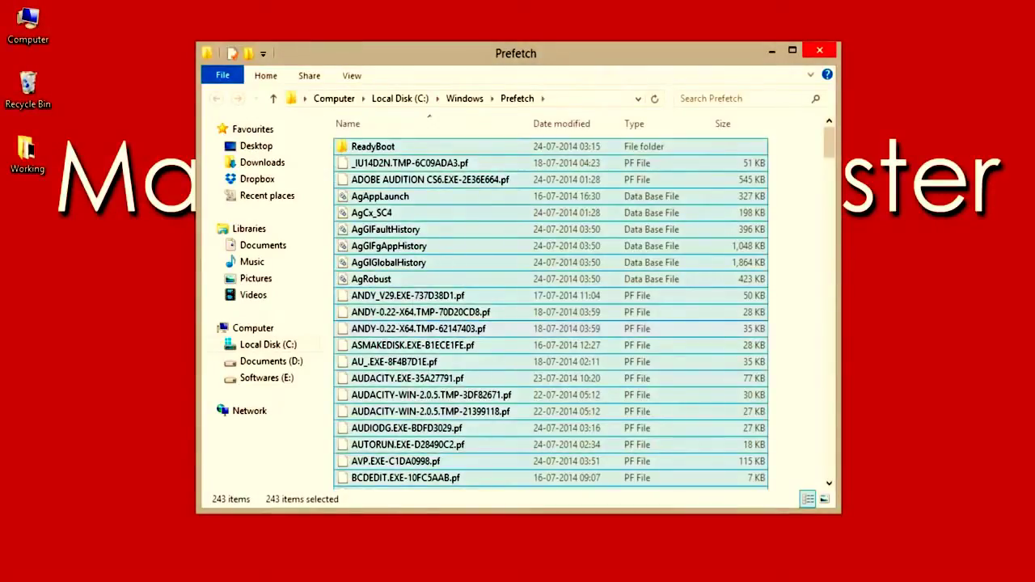
{"action": "key", "text": "shift+Delete"}
{"action": "key", "text": "Return"}
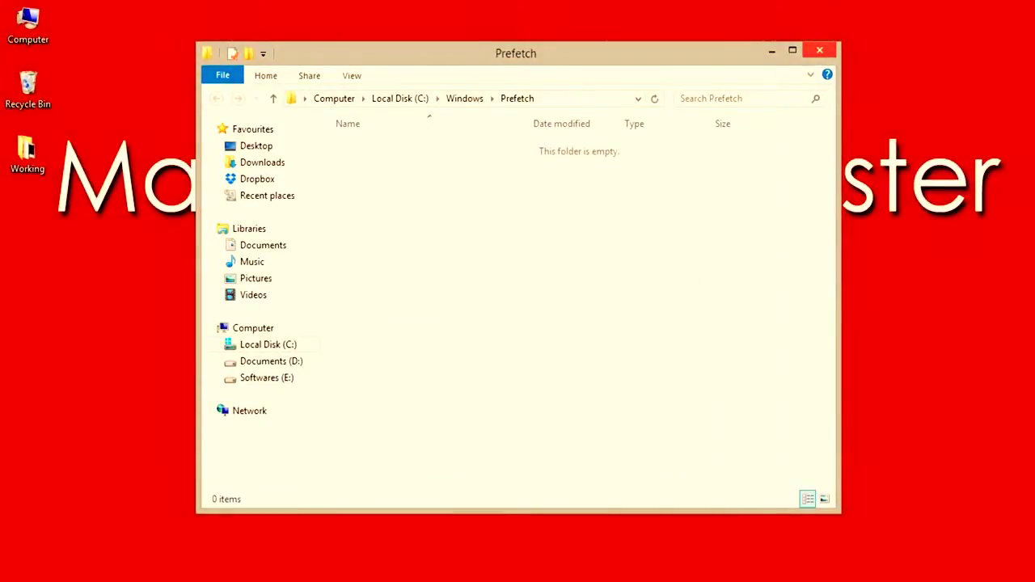
{"action": "key", "text": "alt+F4"}
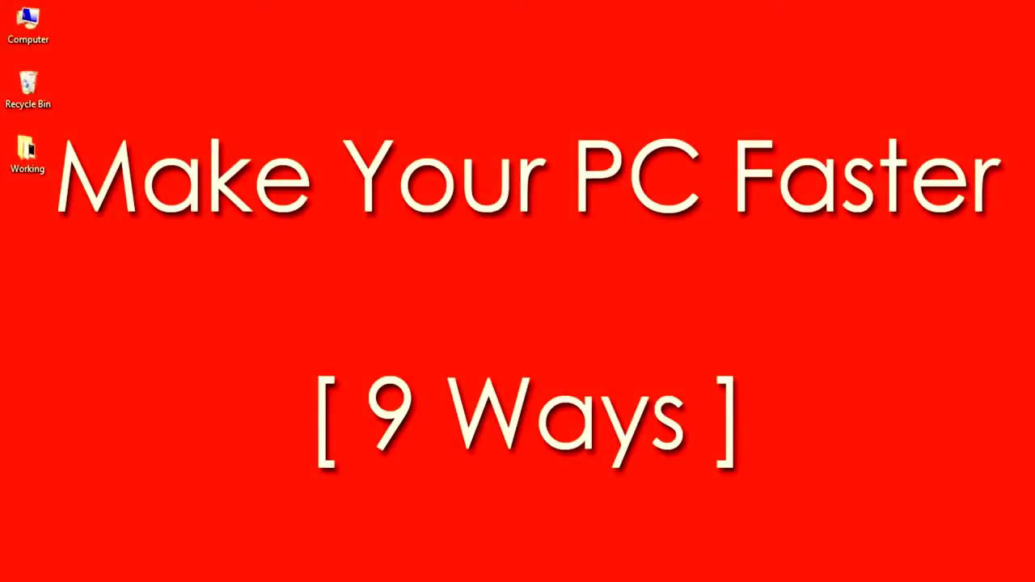
- Search the system settings for "disk" and open "Free up disk space by deleting unnecessary files"
{"action": "key", "text": "super"}
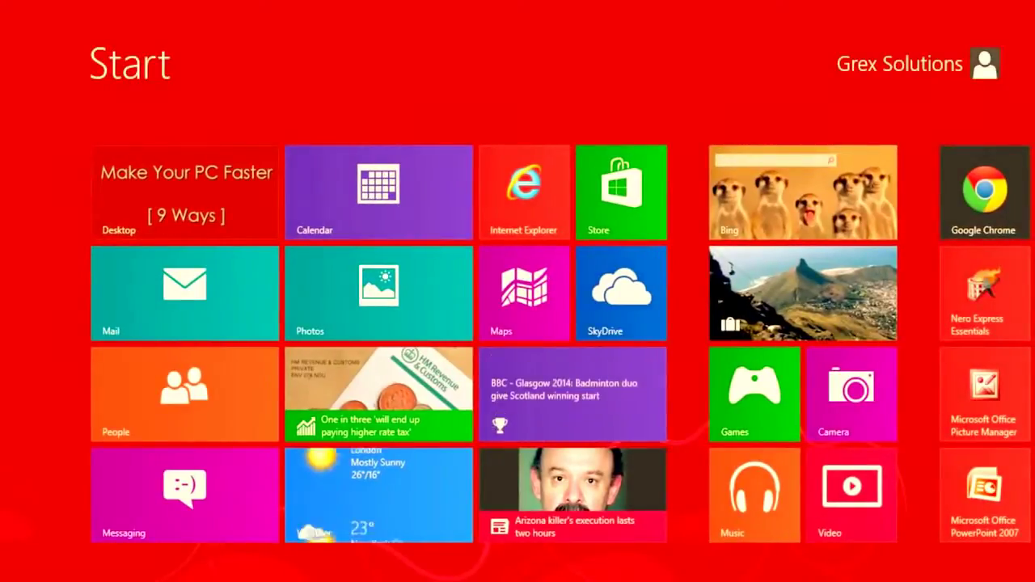
{"action": "type", "text": "di"}
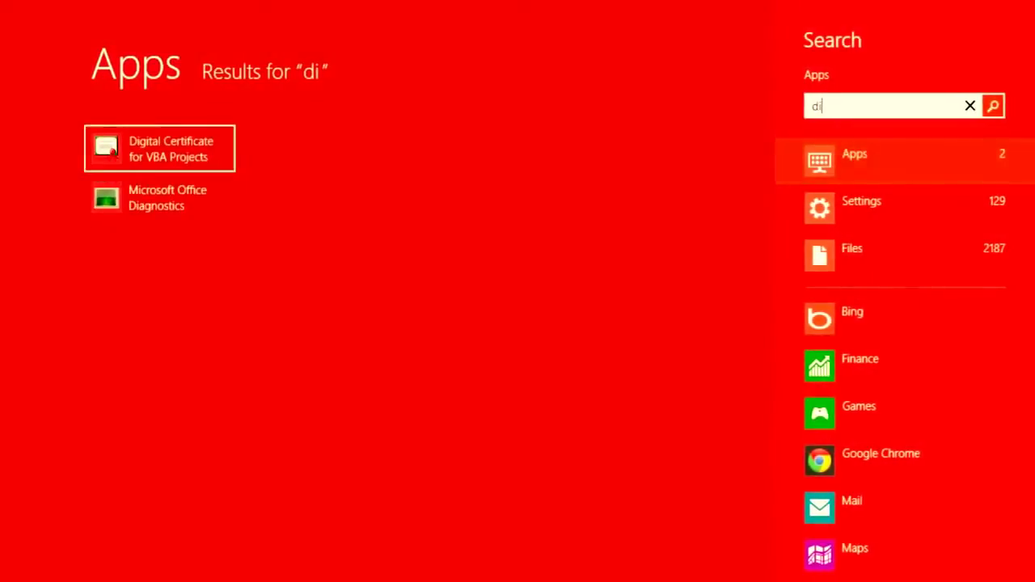
{"action": "type", "text": "sk"}
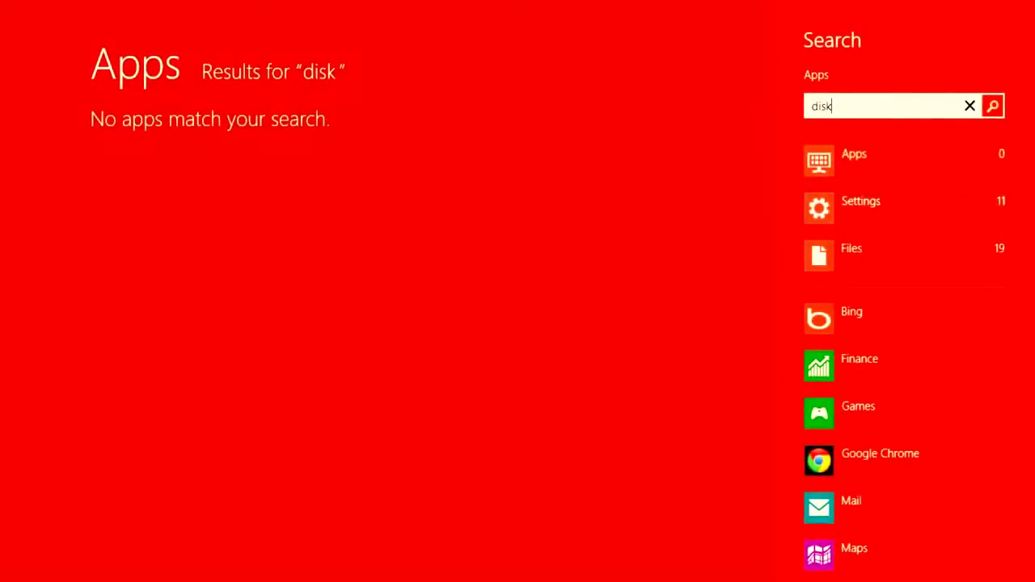
{"action": "left_click", "coordinate": [860, 208]}
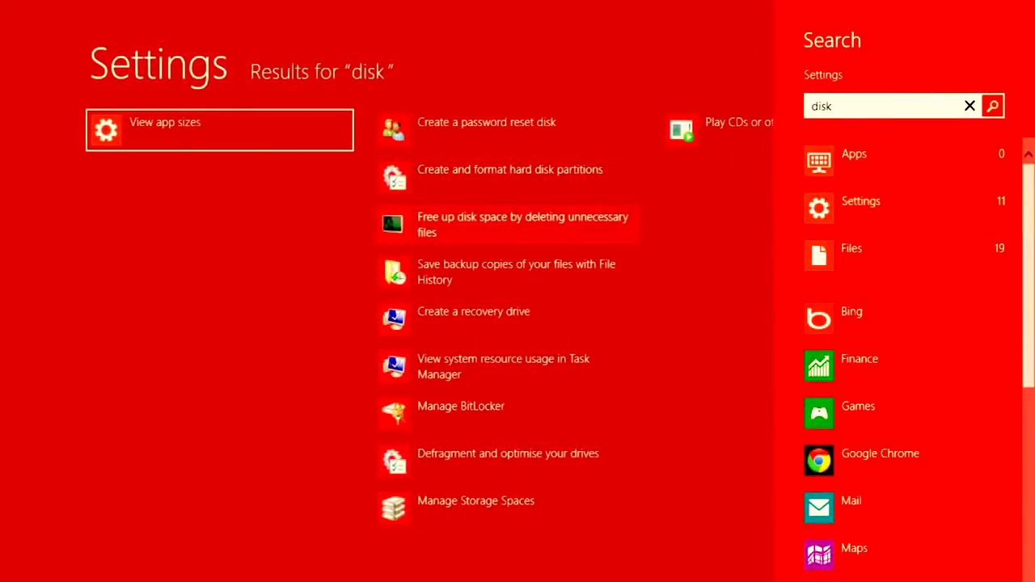
{"action": "left_click", "coordinate": [487, 229]}
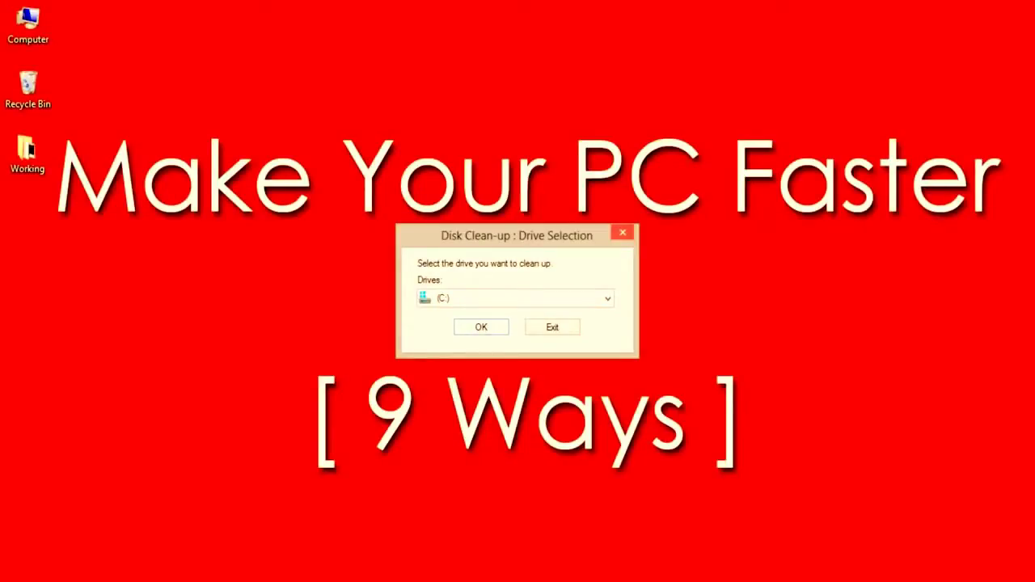
- Run Disk Clean-up on drive C: and permanently delete the checked file categories
{"action": "key", "text": "Return"}
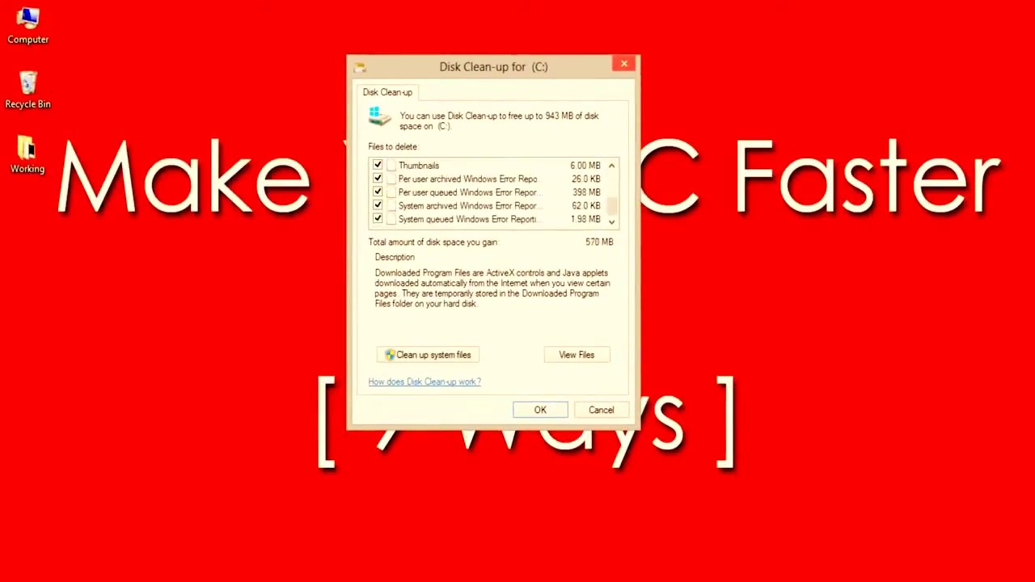
{"action": "key", "text": "Return"}
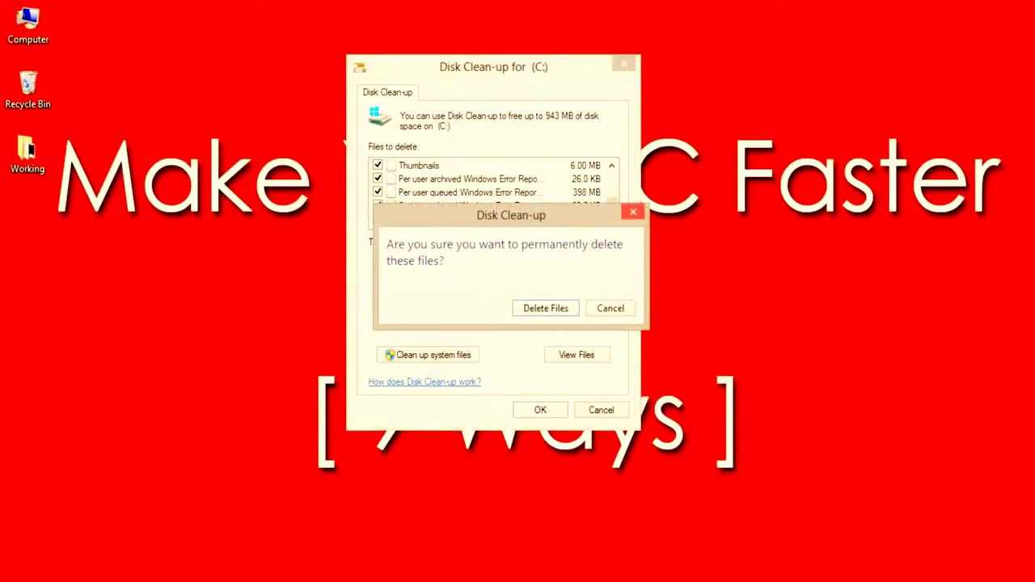
{"action": "key", "text": "Return"}
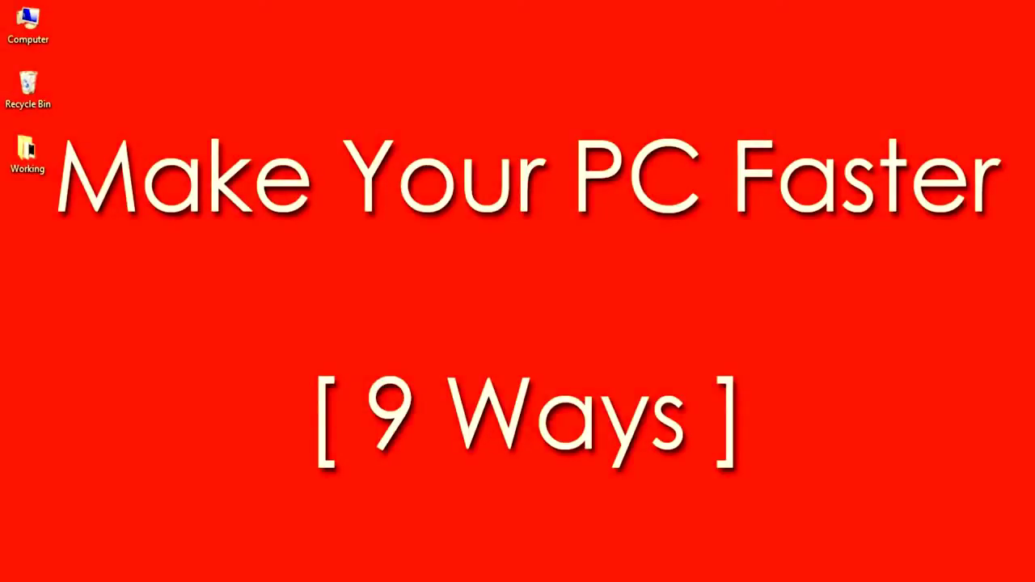
- Open the computer's advanced system settings from its system information and reposition the System Properties dialog over it
{"action": "left_click", "coordinate": [28, 25]}
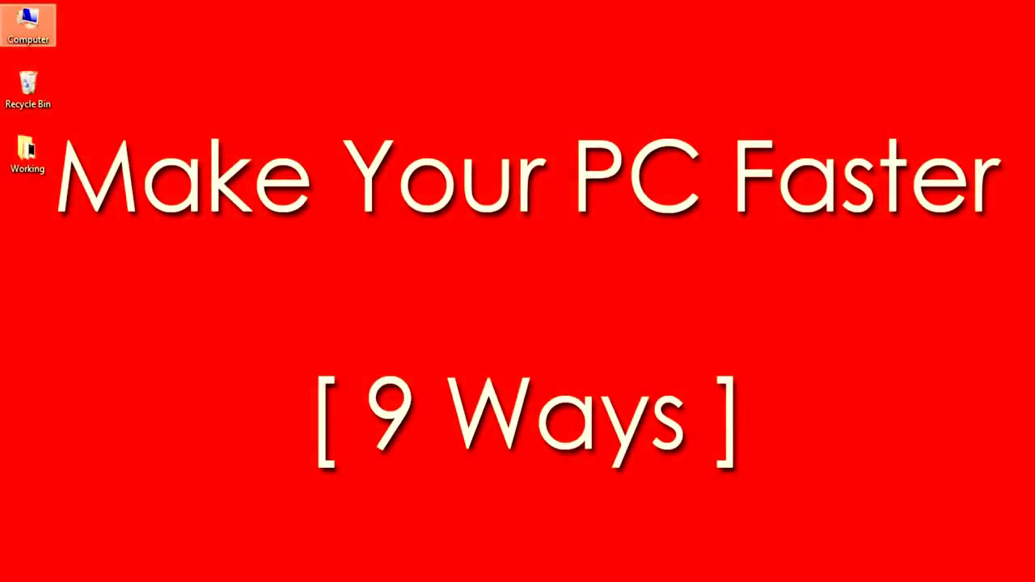
{"action": "right_click", "coordinate": [30, 34]}
{"action": "left_click", "coordinate": [79, 222]}
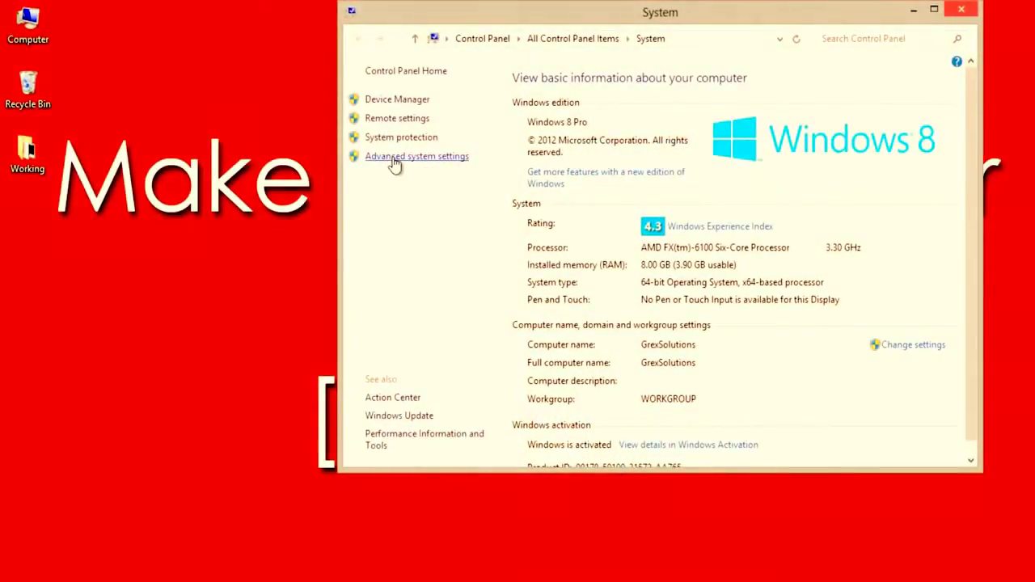
{"action": "left_click", "coordinate": [393, 164]}
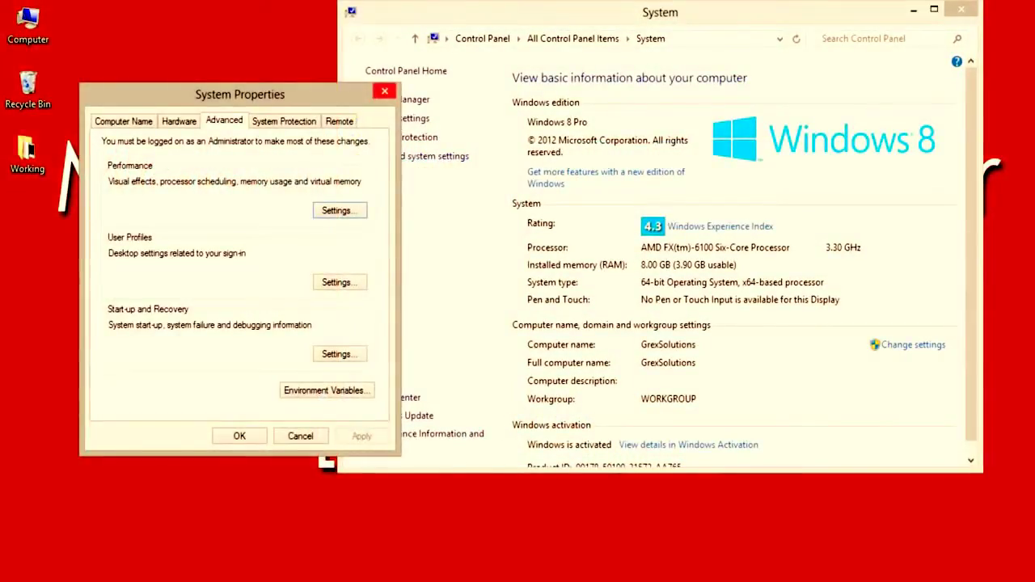
{"action": "left_click_drag", "start_coordinate": [241, 95], "coordinate": [385, 81]}
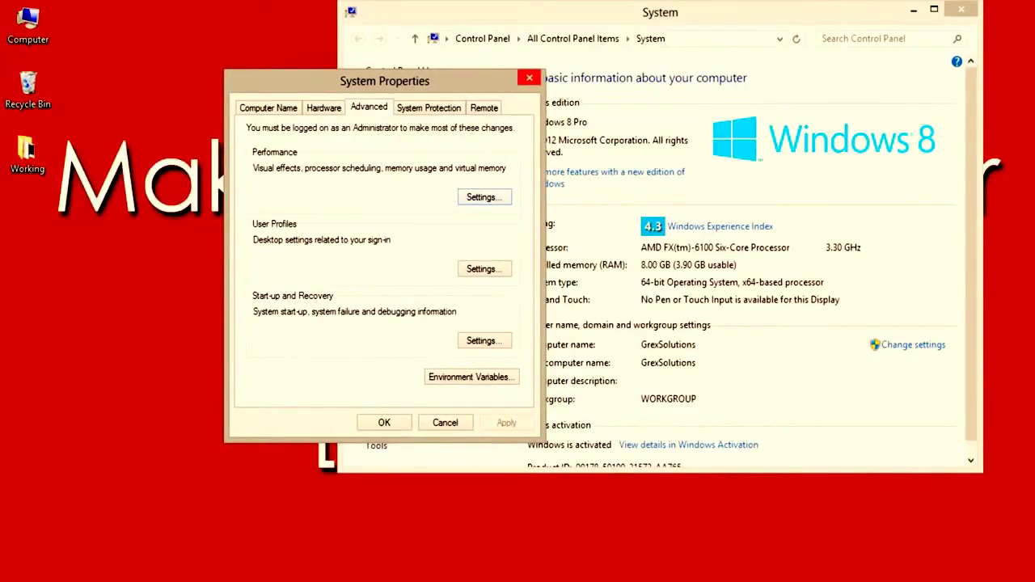
- Open the Virtual Memory settings from the advanced performance options
{"action": "left_click", "coordinate": [490, 197]}
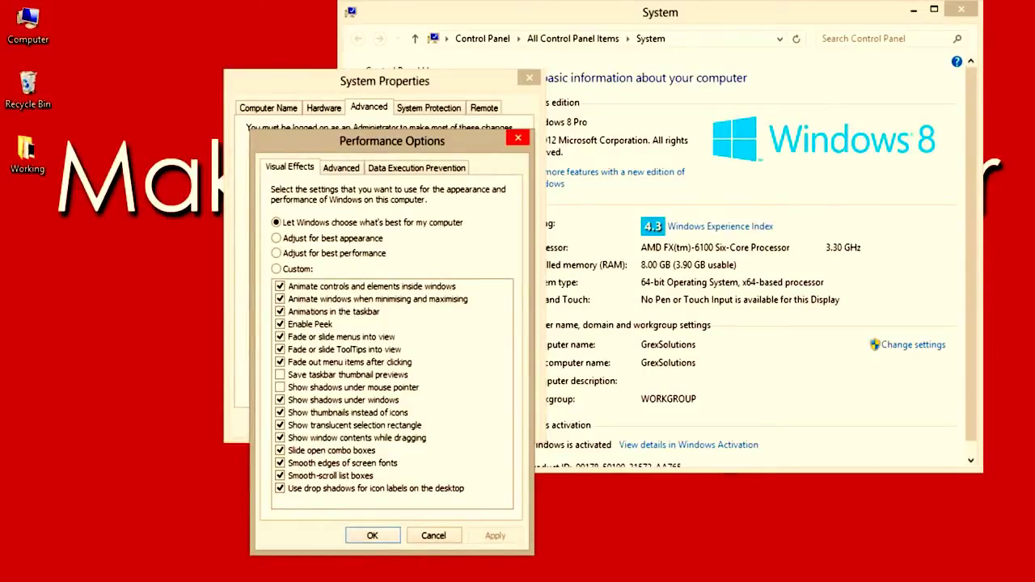
{"action": "left_click", "coordinate": [341, 168]}
{"action": "left_click", "coordinate": [477, 345]}
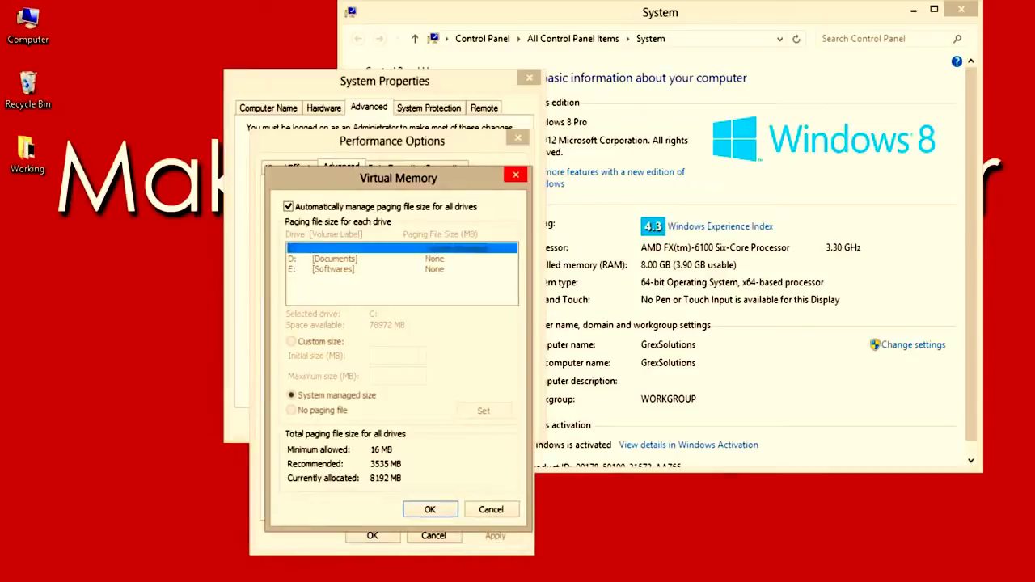
- Turn off automatic paging file management and set a custom size for drive C: with initial and maximum both 8192 MB
{"action": "left_click", "coordinate": [289, 207]}
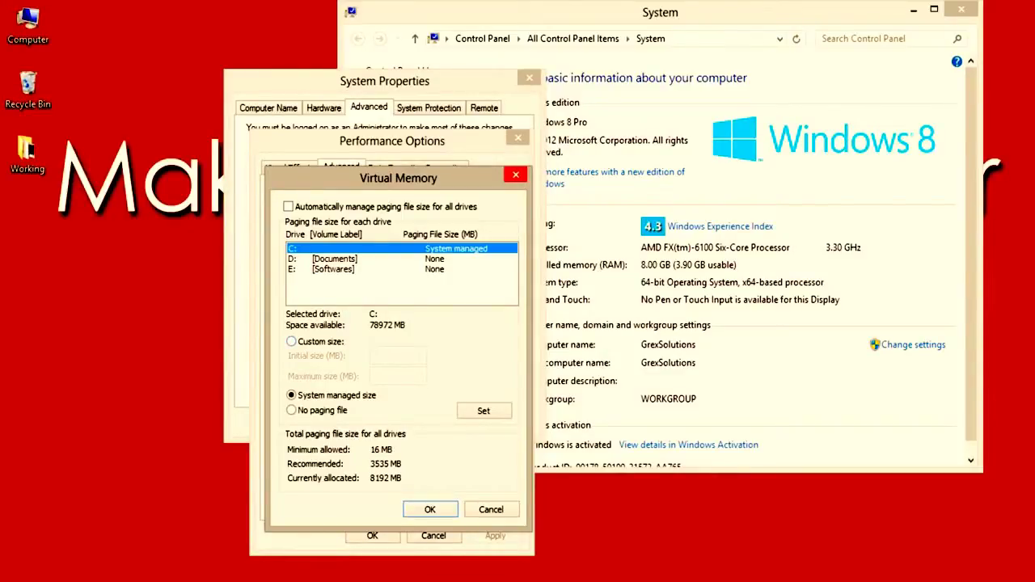
{"action": "left_click", "coordinate": [291, 341]}
{"action": "left_click", "coordinate": [383, 354]}
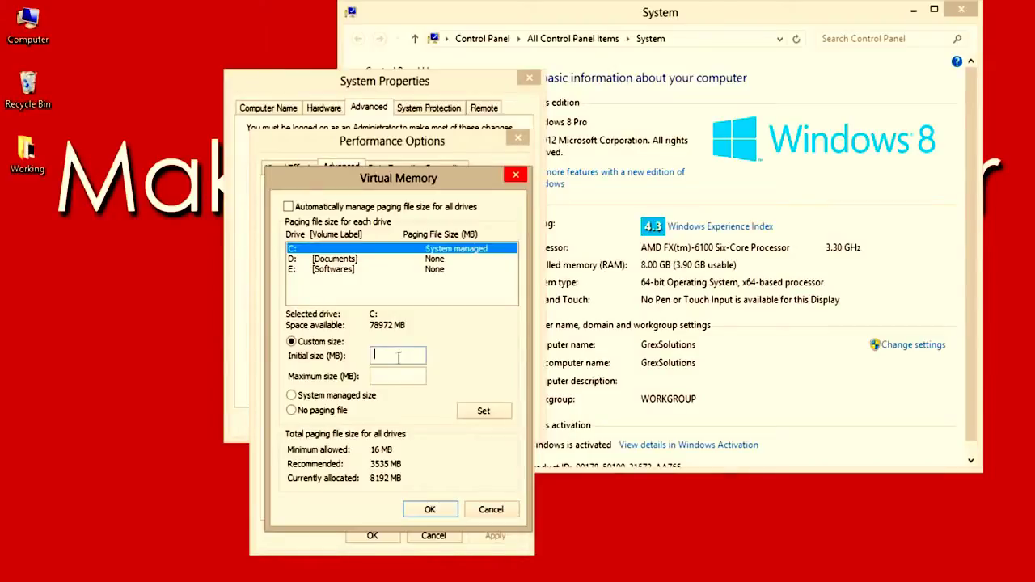
{"action": "type", "text": "8192"}
{"action": "key", "text": "Tab"}
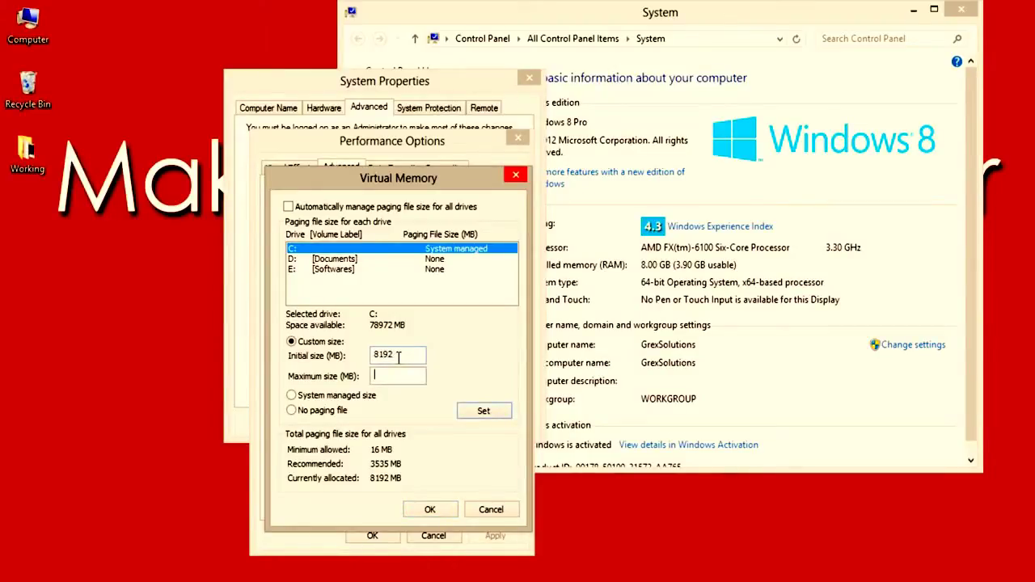
{"action": "type", "text": "8192"}
{"action": "key", "text": "Return"}
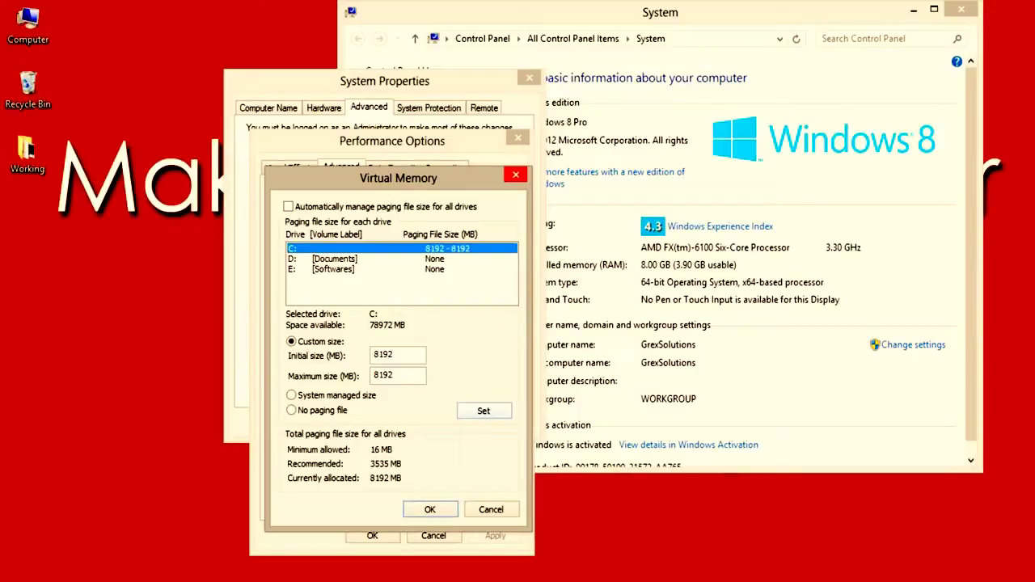
- Accept the virtual memory settings and close the performance, system properties and System windows
{"action": "key", "text": "Return"}
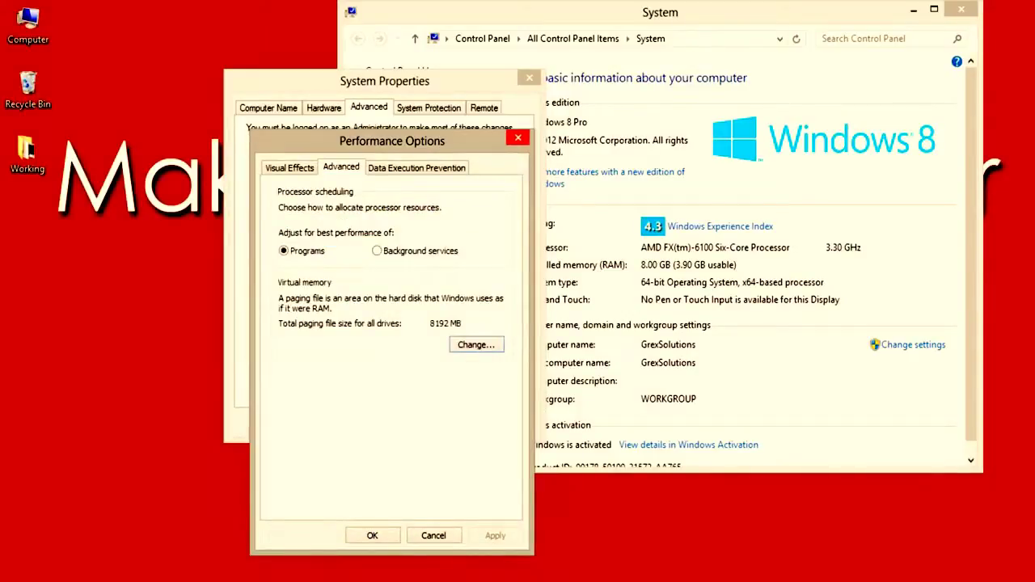
{"action": "key", "text": "Return"}
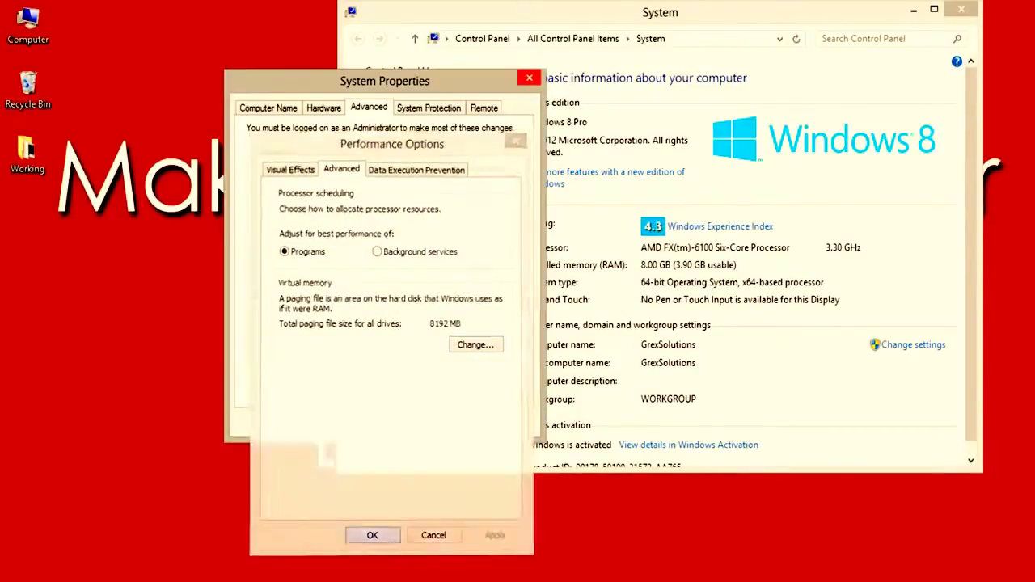
{"action": "key", "text": "Return"}
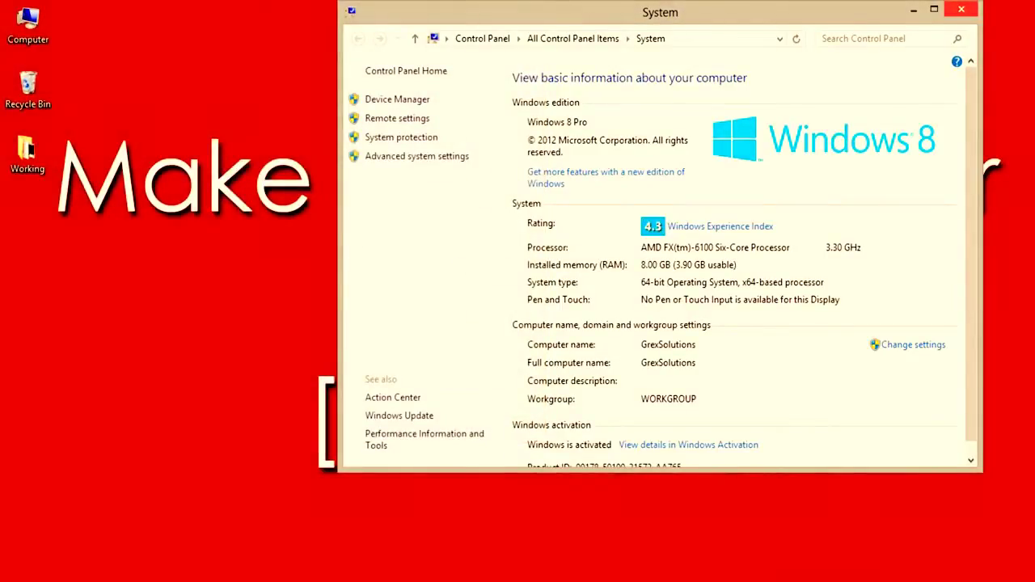
{"action": "left_click_drag", "start_coordinate": [660, 12], "coordinate": [544, 37]}
{"action": "left_click", "coordinate": [846, 34]}
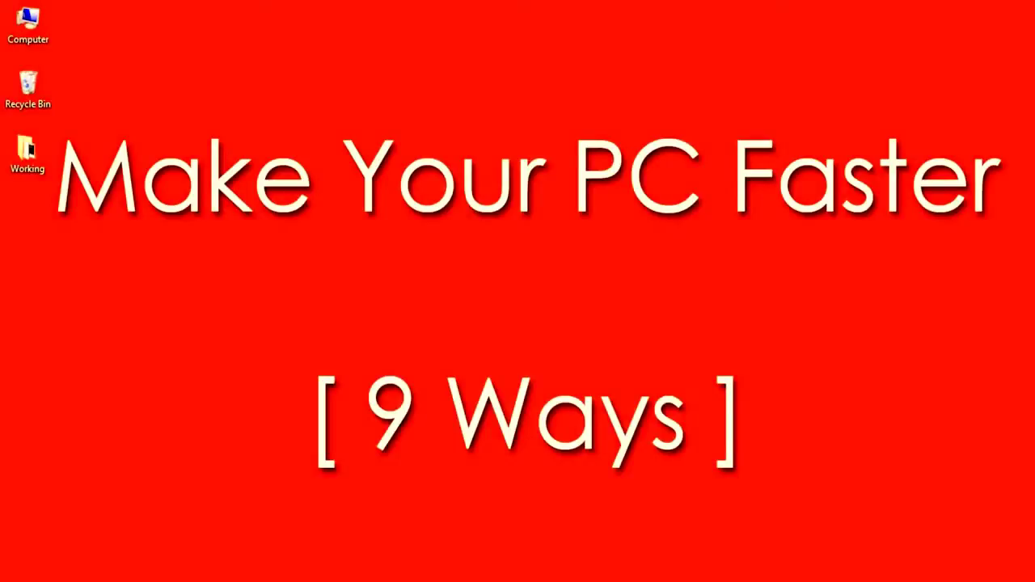
- Run msconfig and open Task Manager's start-up list from System Configuration
{"action": "key", "text": "super+r"}
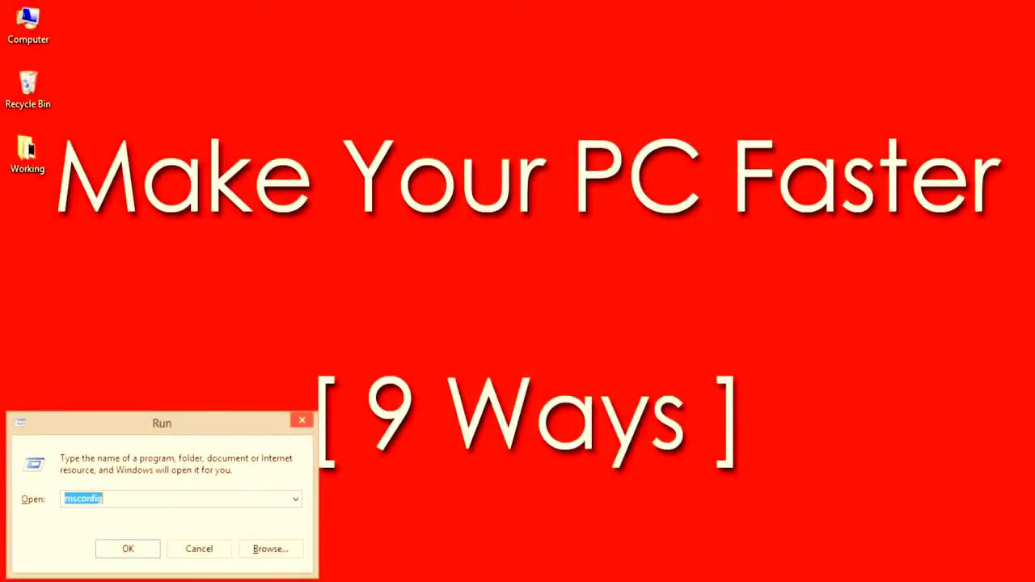
{"action": "left_click", "coordinate": [126, 498]}
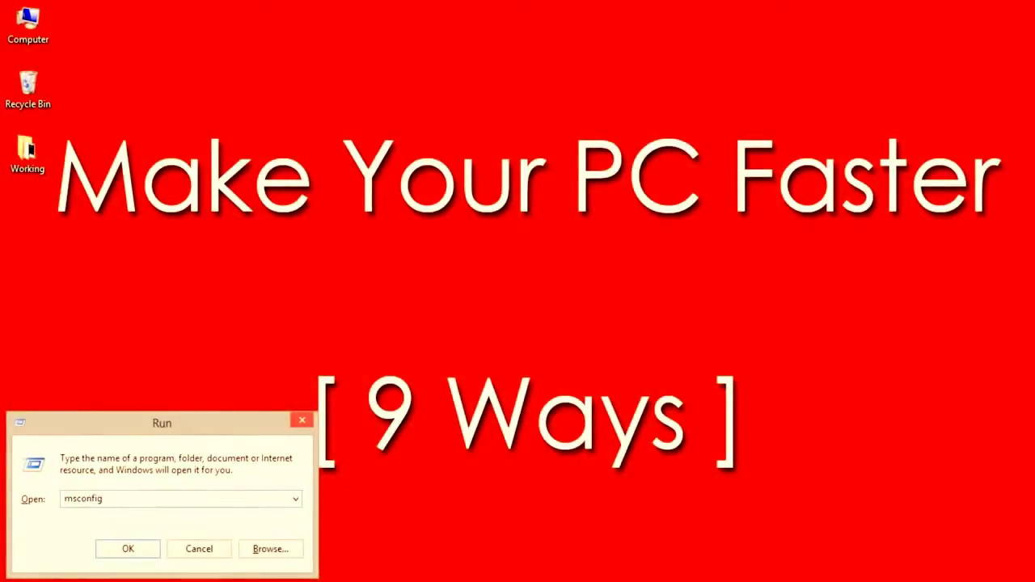
{"action": "key", "text": "Return"}
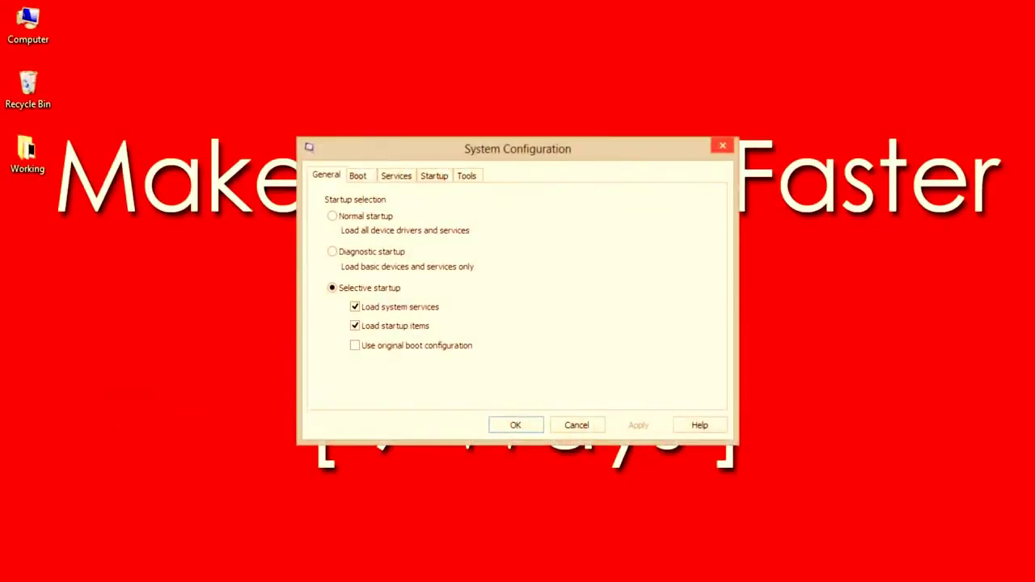
{"action": "left_click", "coordinate": [434, 175]}
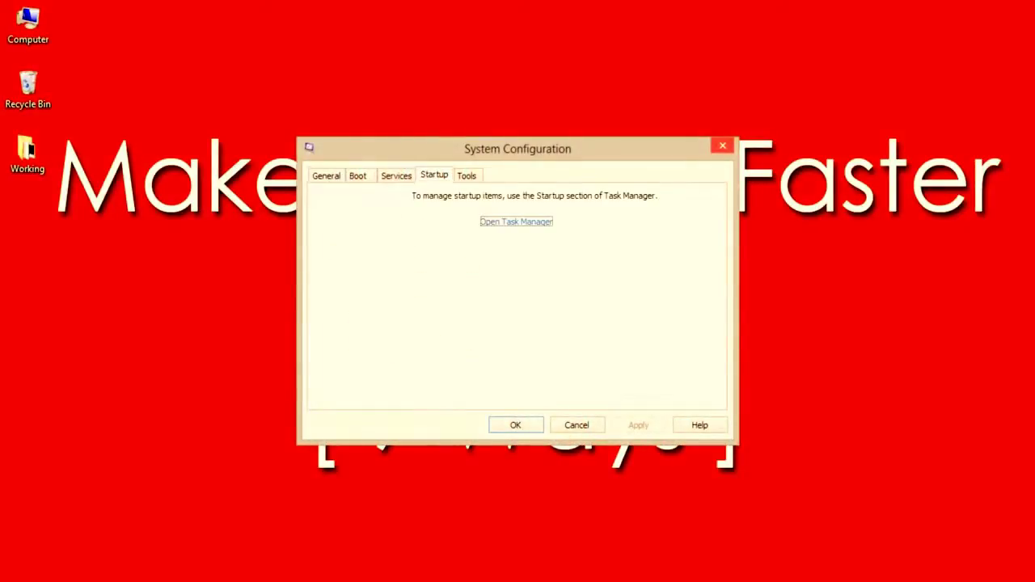
{"action": "left_click", "coordinate": [514, 223]}
- Examine the start-up programs, including the QuickTime Task entry, and close Task Manager
{"action": "left_click", "coordinate": [469, 151]}
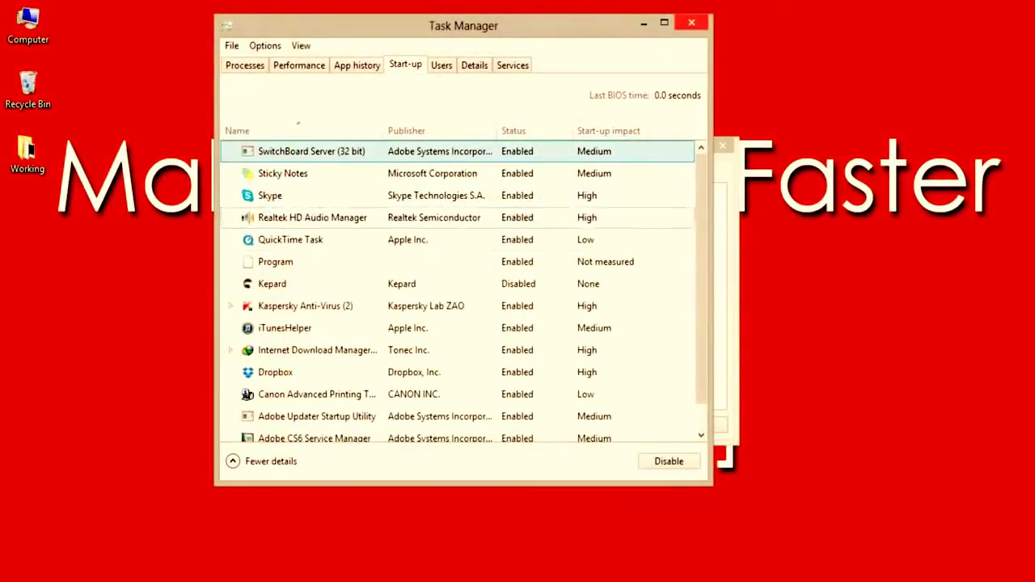
{"action": "left_click", "coordinate": [458, 240]}
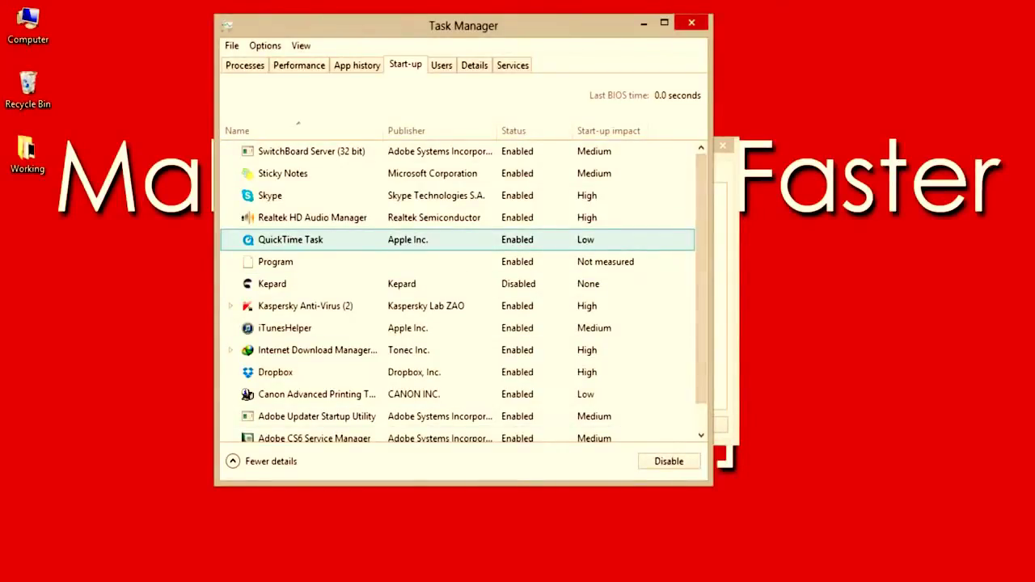
{"action": "left_click", "coordinate": [692, 23]}
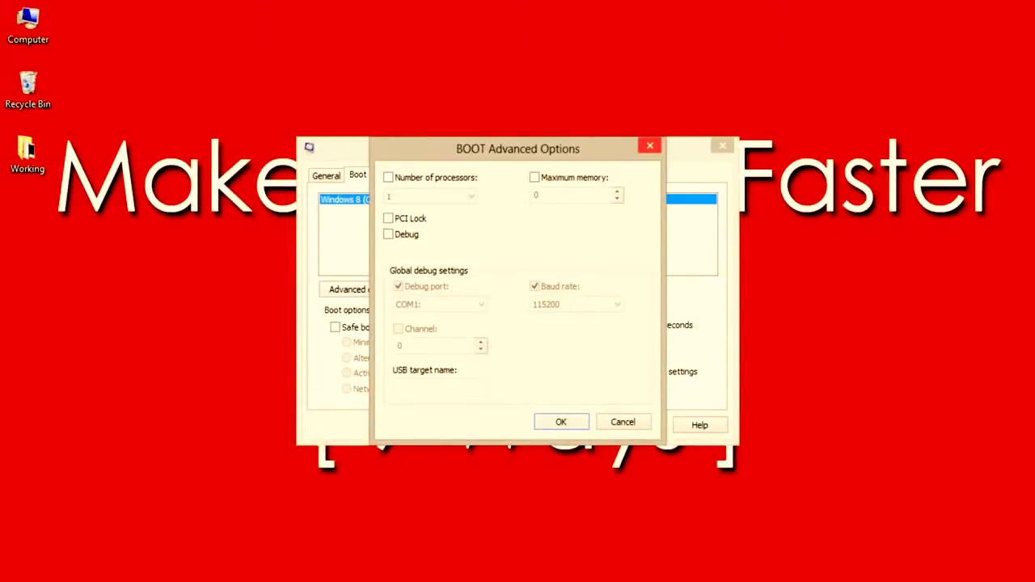
- Set the advanced boot options to 6 processors and 8192 MB maximum memory, apply them, and exit without restarting
{"action": "left_click", "coordinate": [389, 177]}
{"action": "left_click", "coordinate": [470, 196]}
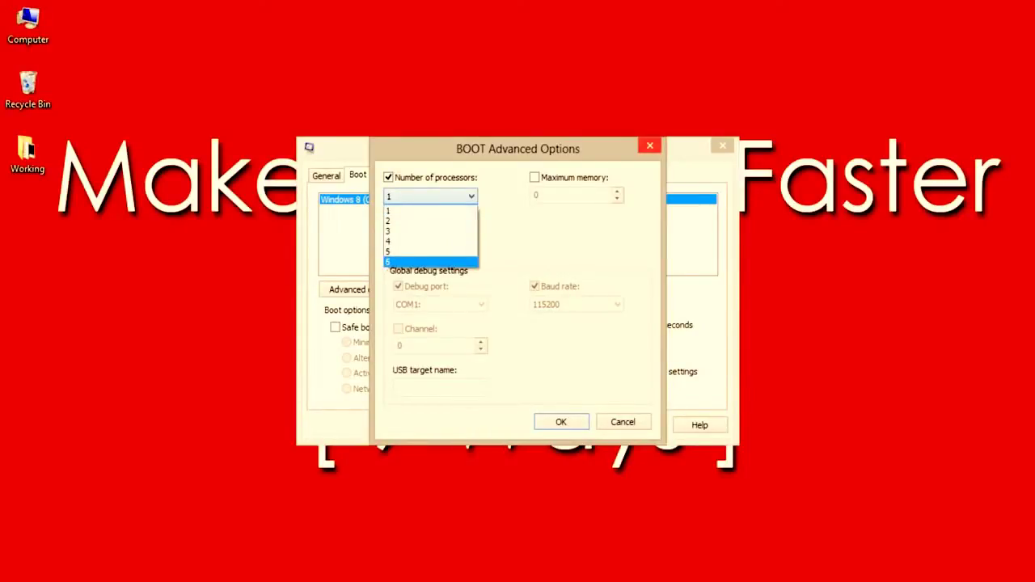
{"action": "left_click", "coordinate": [430, 262]}
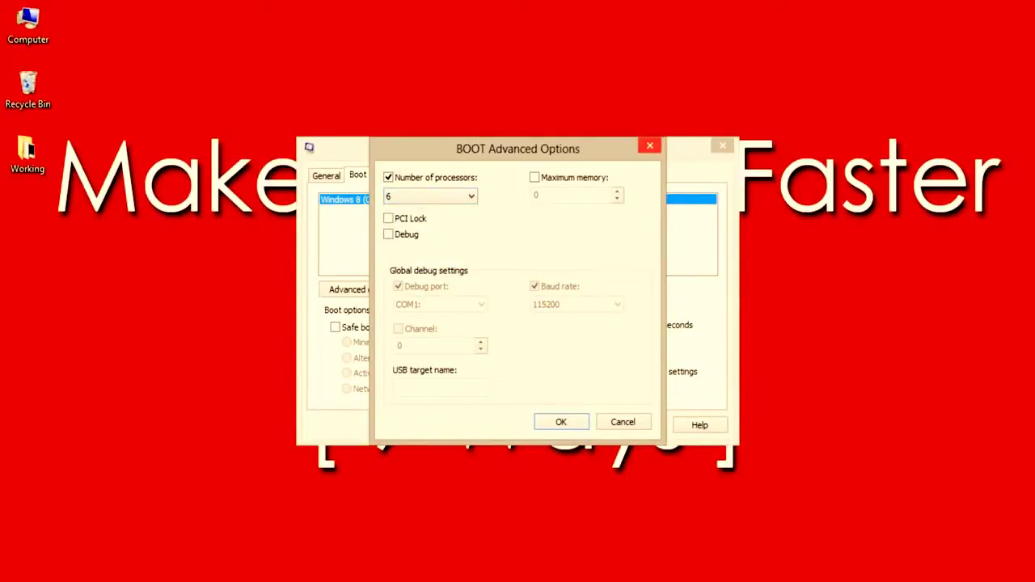
{"action": "left_click", "coordinate": [534, 177]}
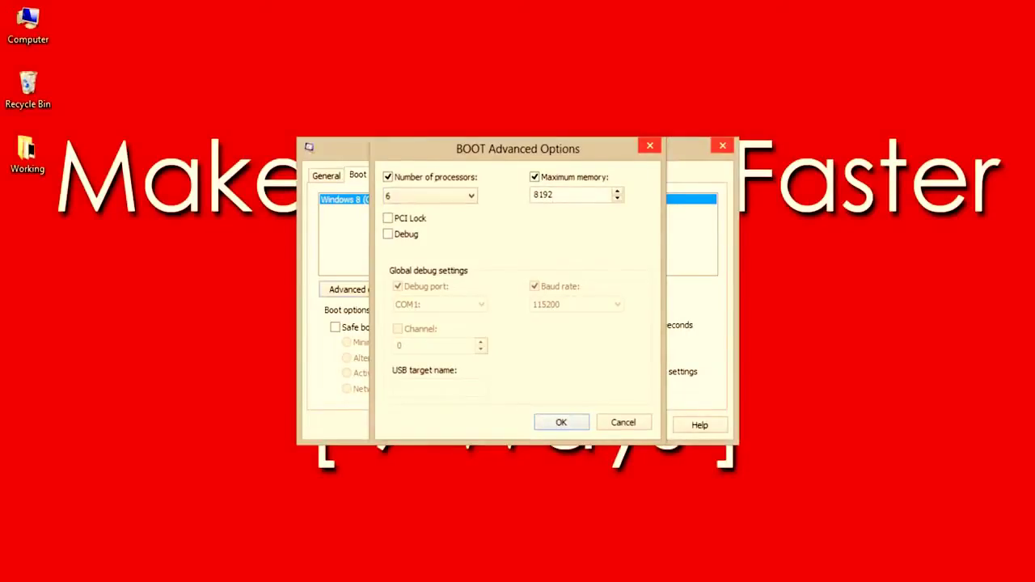
{"action": "key", "text": "Return"}
{"action": "key", "text": "Return"}
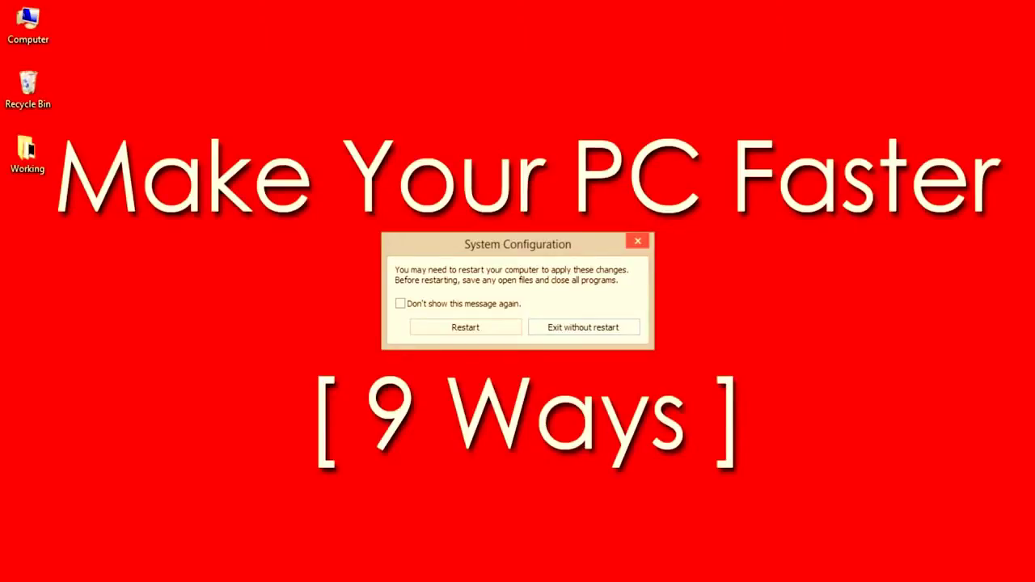
{"action": "key", "text": "Return"}
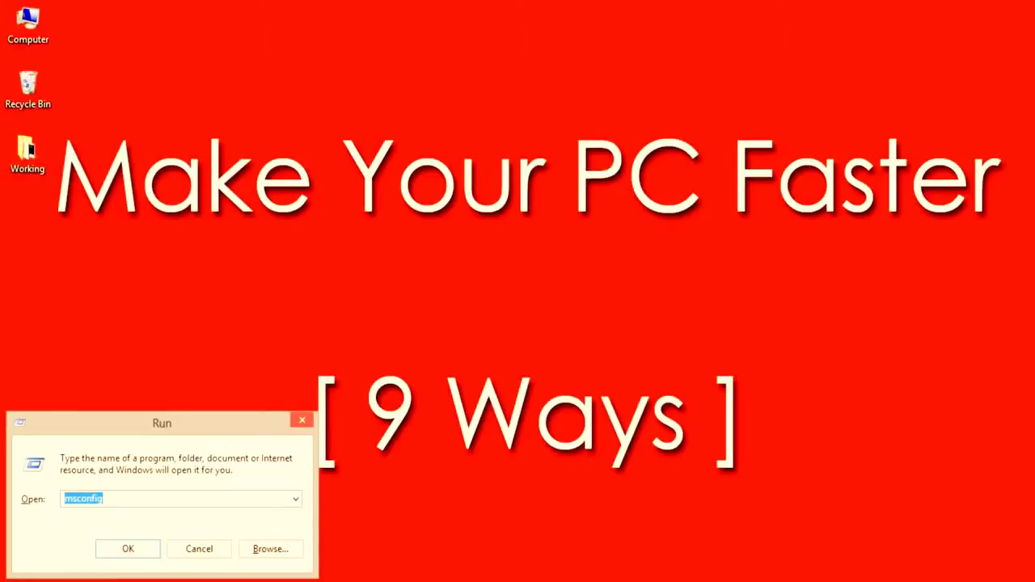
- Run regedit and open the key HKEY_LOCAL_MACHINE\SYSTEM\CurrentControlSet\Control\Session Manager\Memory Management\PrefetchParameters
{"action": "type", "text": "regedit"}
{"action": "key", "text": "Return"}
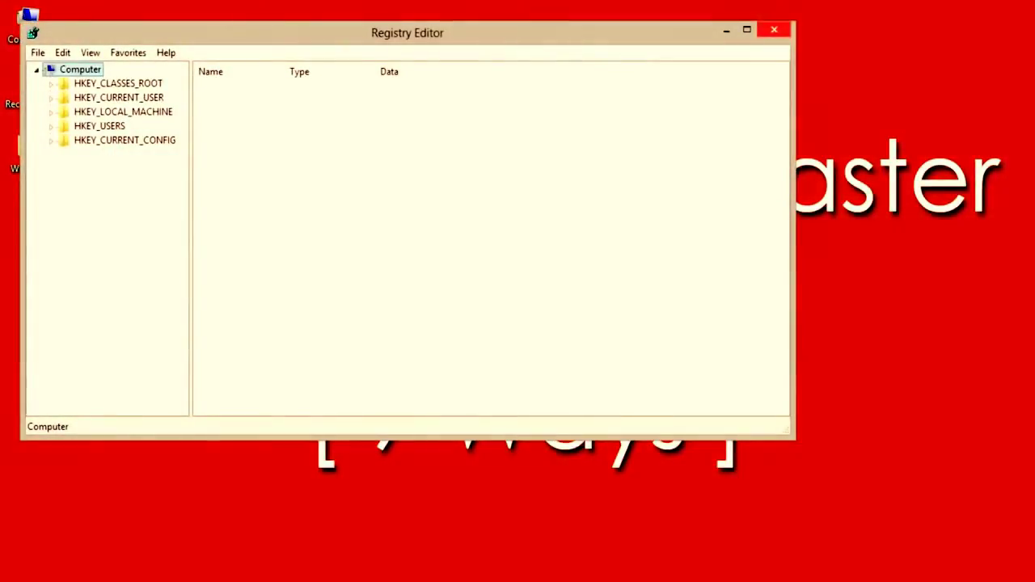
{"action": "left_click", "coordinate": [123, 112]}
{"action": "double_click", "coordinate": [123, 112]}
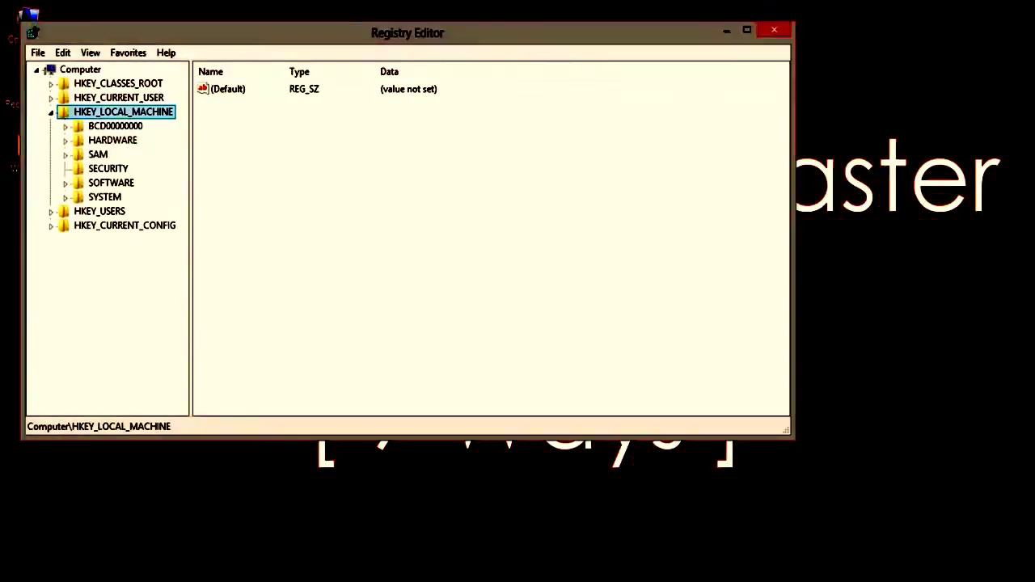
{"action": "double_click", "coordinate": [105, 197]}
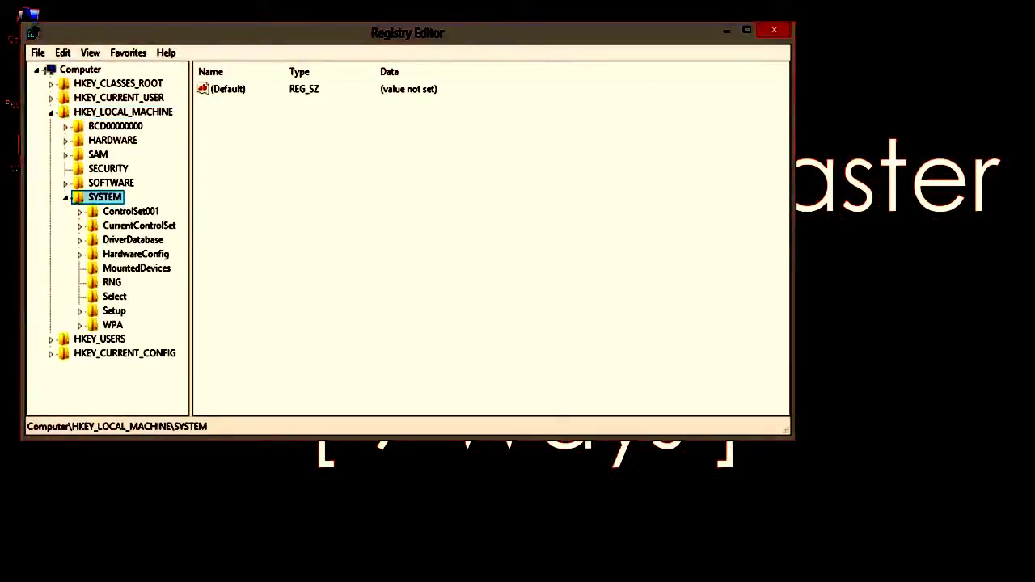
{"action": "double_click", "coordinate": [139, 225]}
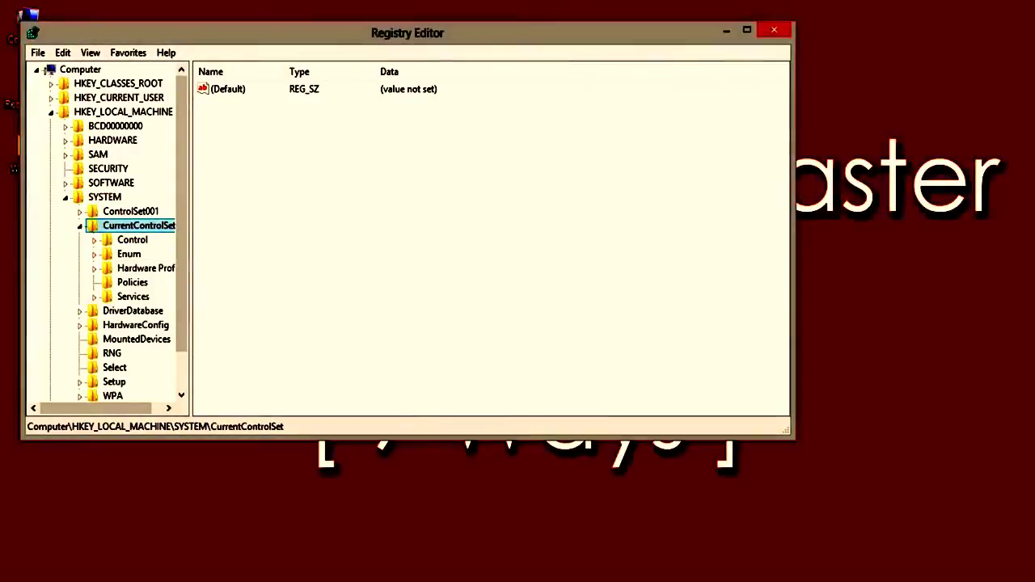
{"action": "double_click", "coordinate": [132, 239]}
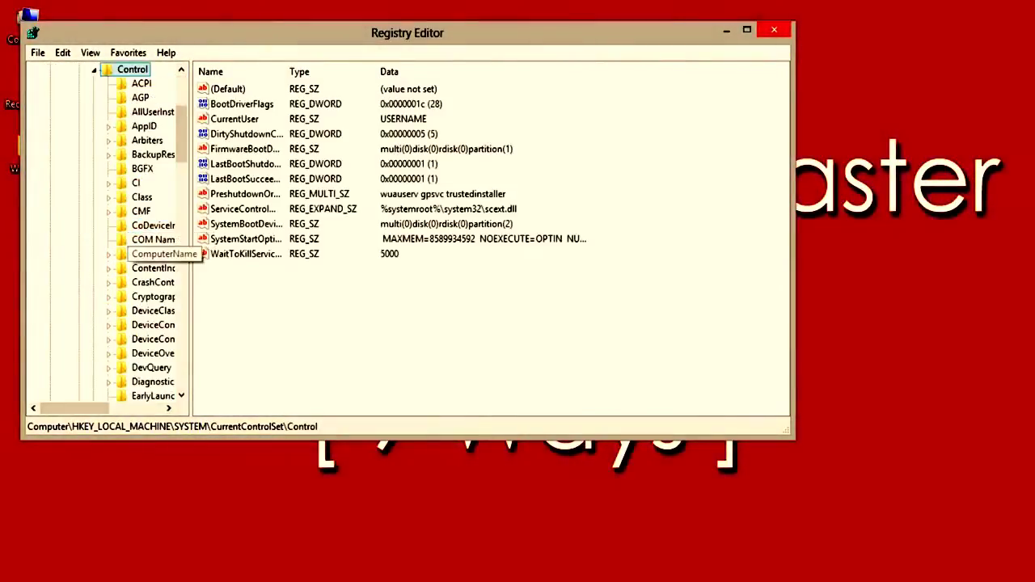
{"action": "scroll", "coordinate": [149, 253], "scroll_direction": "down", "scroll_amount": 15}
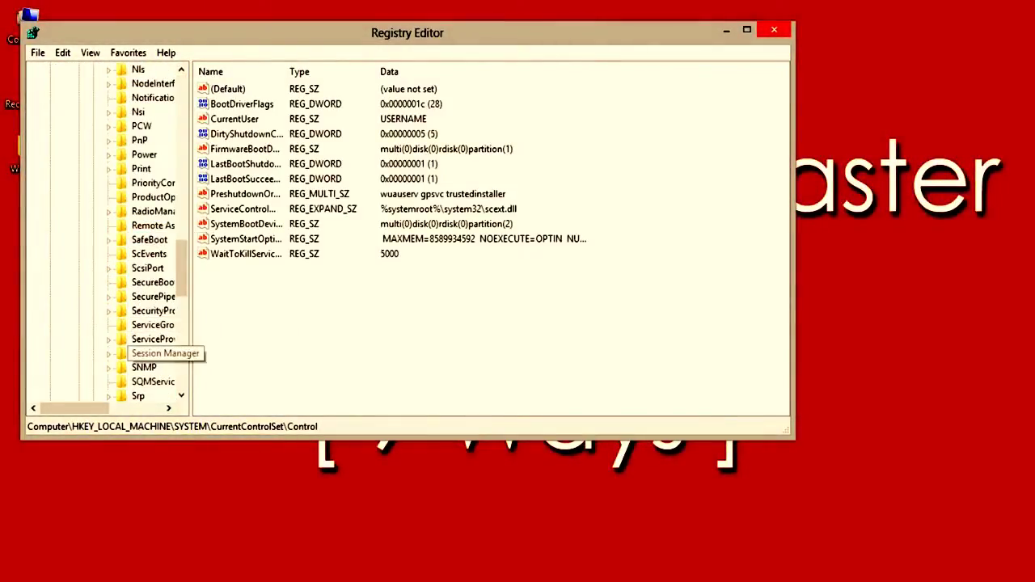
{"action": "double_click", "coordinate": [154, 353]}
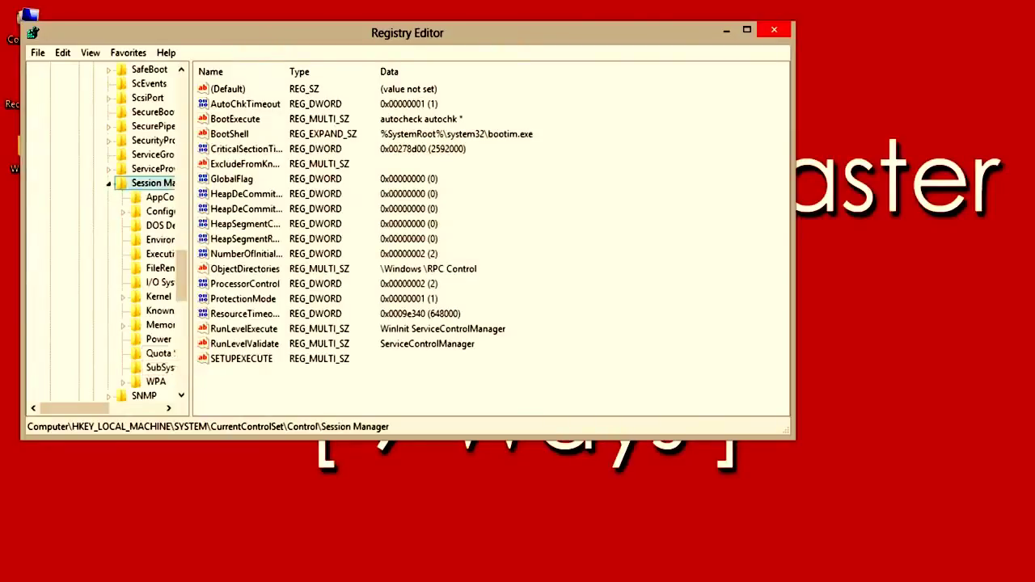
{"action": "double_click", "coordinate": [160, 324]}
{"action": "left_click", "coordinate": [167, 339]}
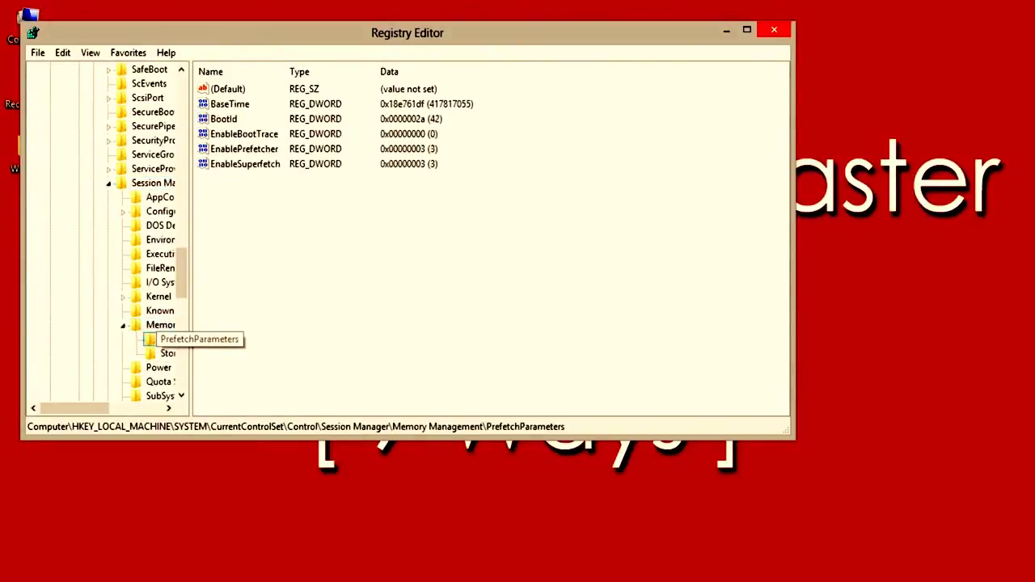
- Set the EnableSuperfetch value data to 0 and close Registry Editor
{"action": "left_click", "coordinate": [245, 164]}
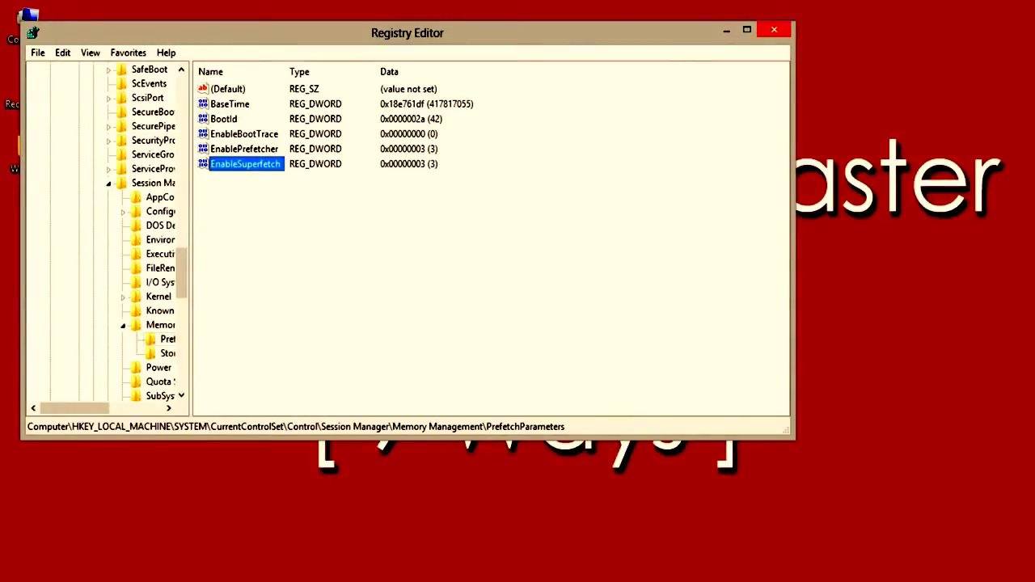
{"action": "key", "text": "Return"}
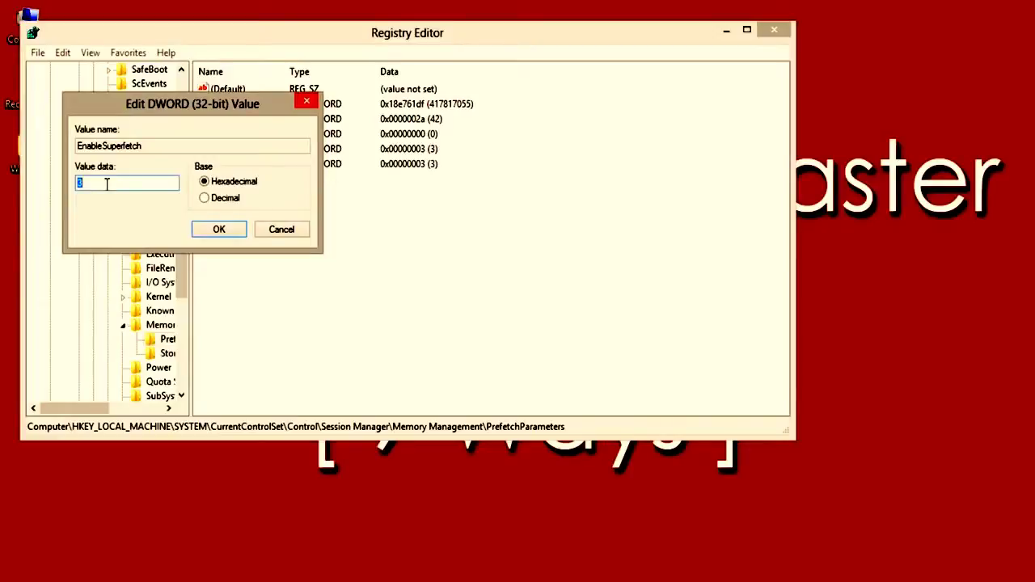
{"action": "type", "text": "0"}
{"action": "key", "text": "Return"}
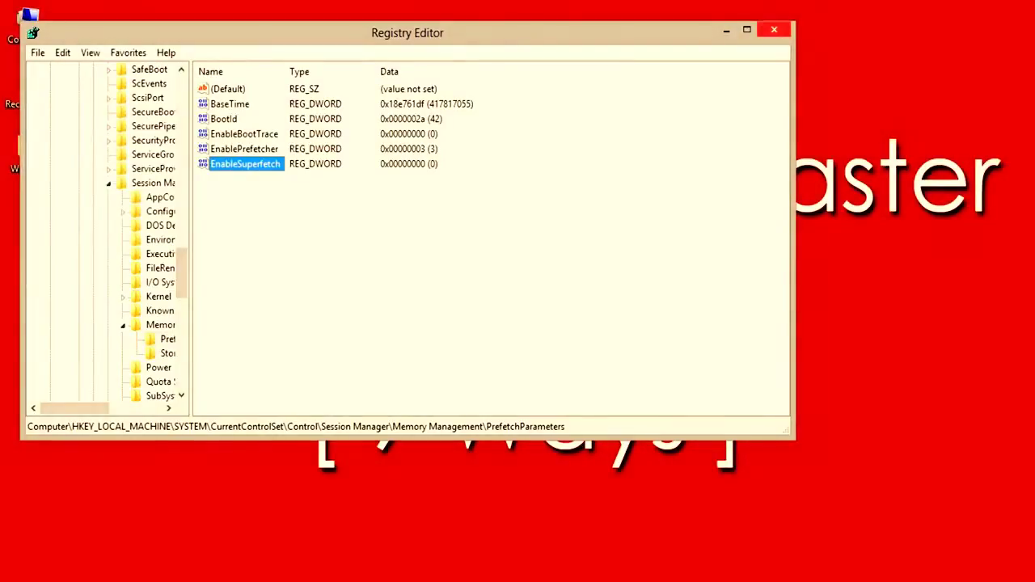
{"action": "key", "text": "alt+F4"}
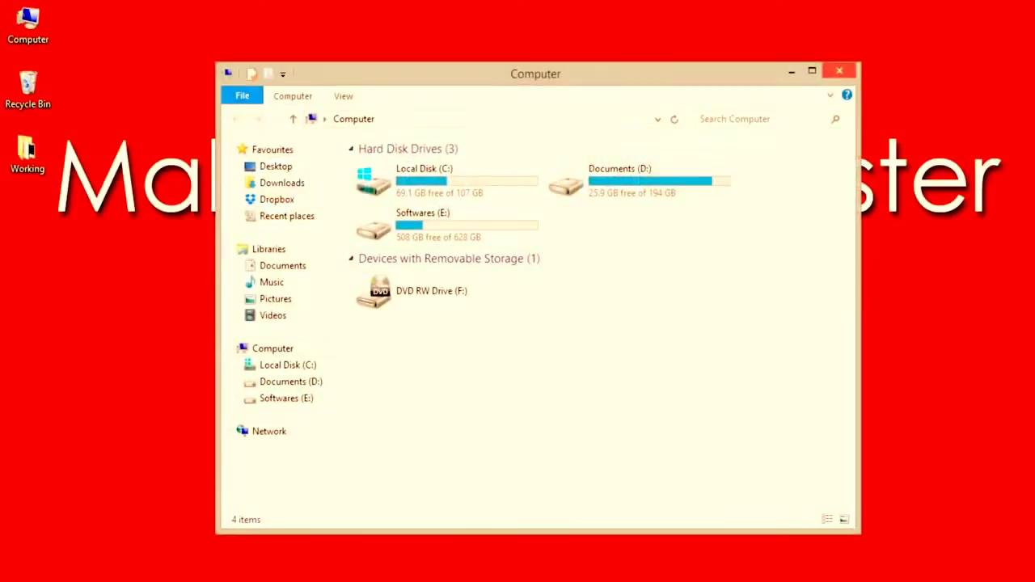
- Maximize the Computer window, open the view settings in Folder Options, and reposition the dialog
{"action": "left_click", "coordinate": [812, 71]}
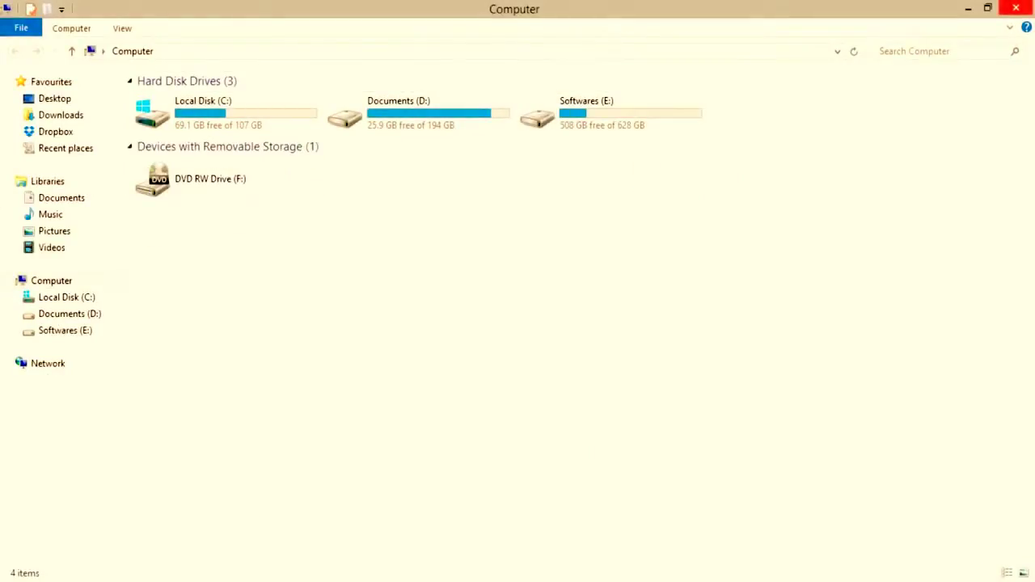
{"action": "left_click", "coordinate": [122, 29]}
{"action": "left_click", "coordinate": [773, 58]}
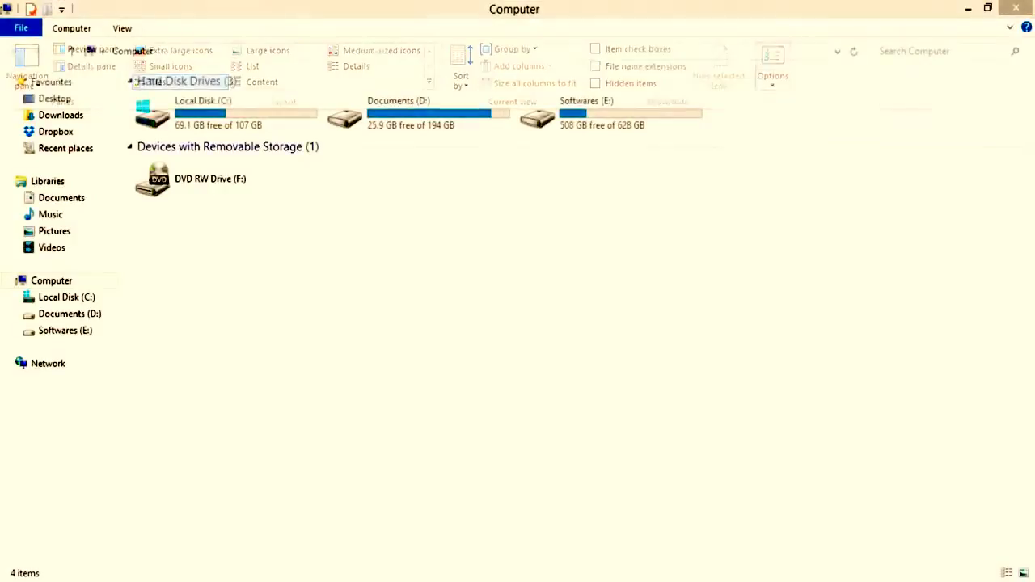
{"action": "left_click", "coordinate": [75, 118]}
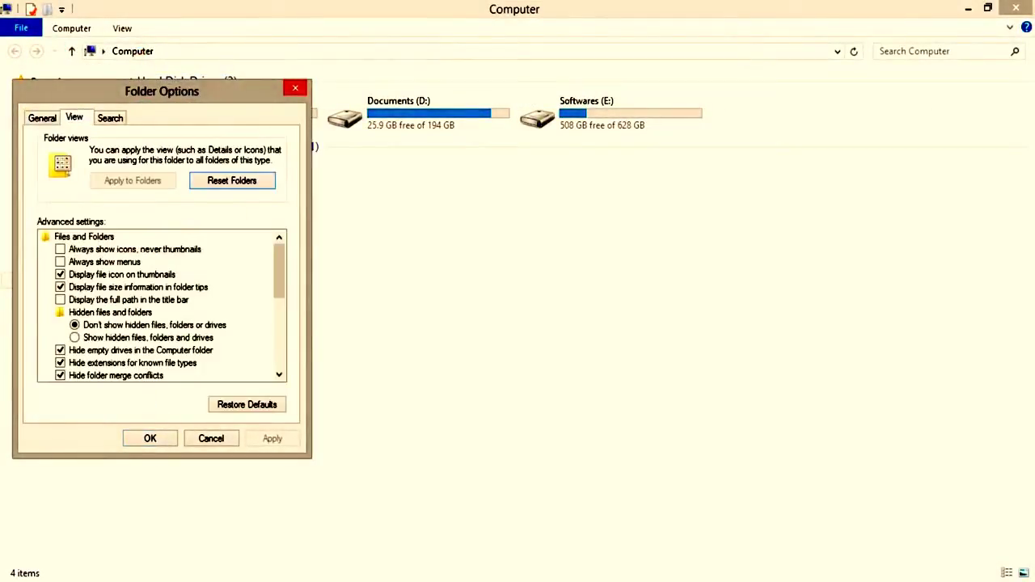
{"action": "left_click_drag", "start_coordinate": [161, 91], "coordinate": [368, 67]}
- Turn on "Always show icons, never thumbnails", turn off "Display file icon on thumbnails", and apply the folder options
{"action": "left_click", "coordinate": [267, 226]}
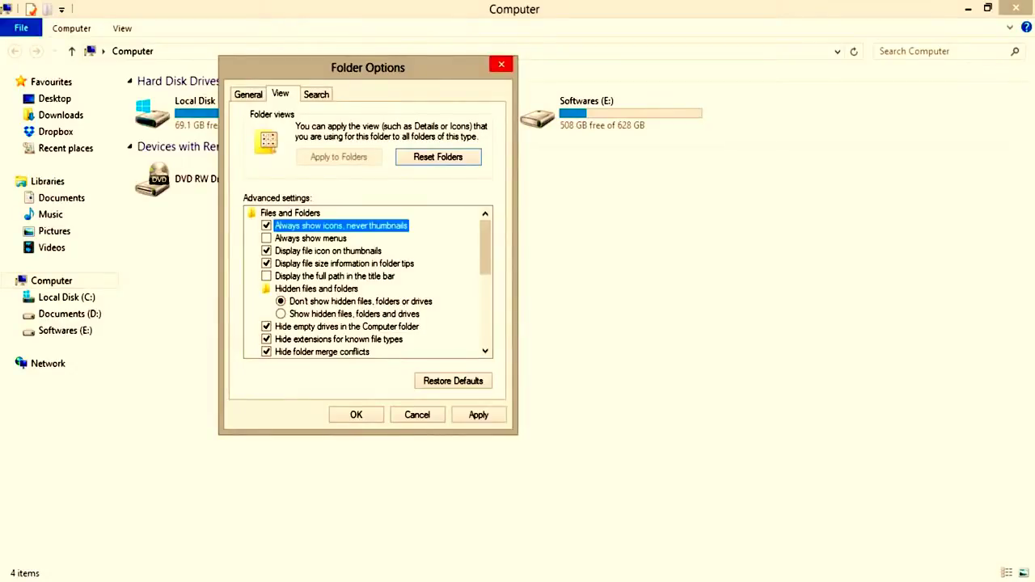
{"action": "left_click", "coordinate": [266, 250]}
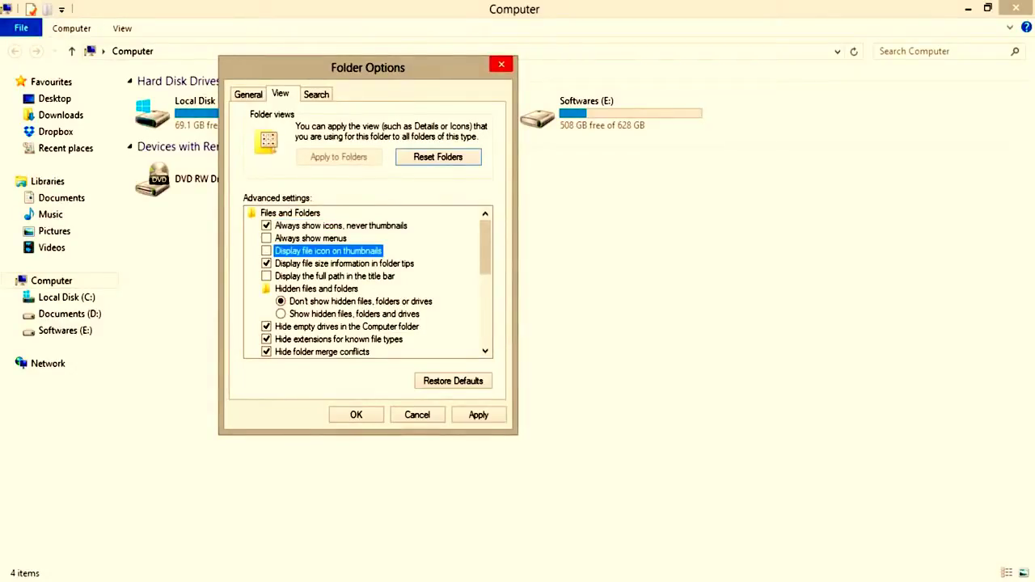
{"action": "left_click", "coordinate": [479, 415]}
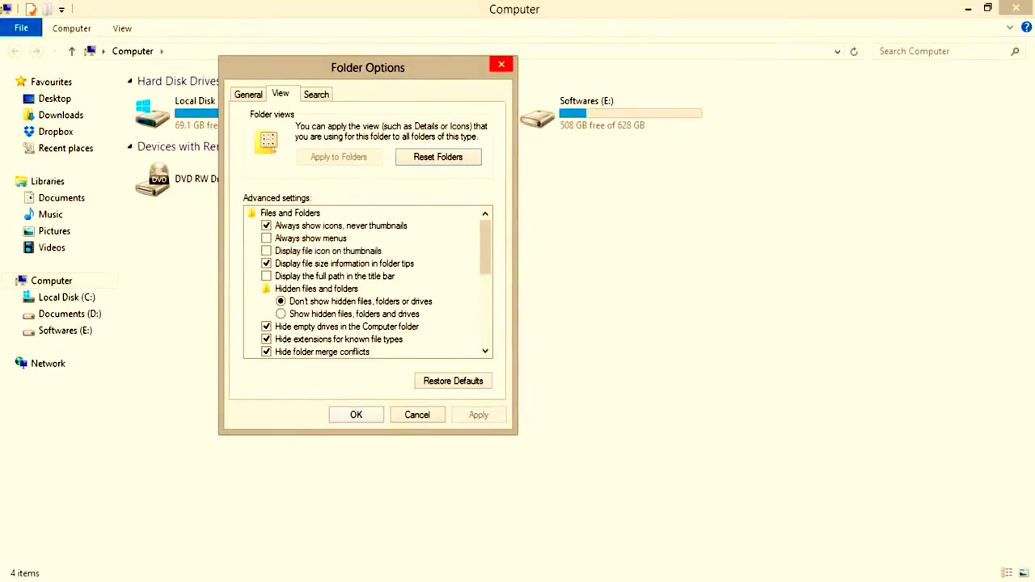
{"action": "left_click", "coordinate": [355, 415]}
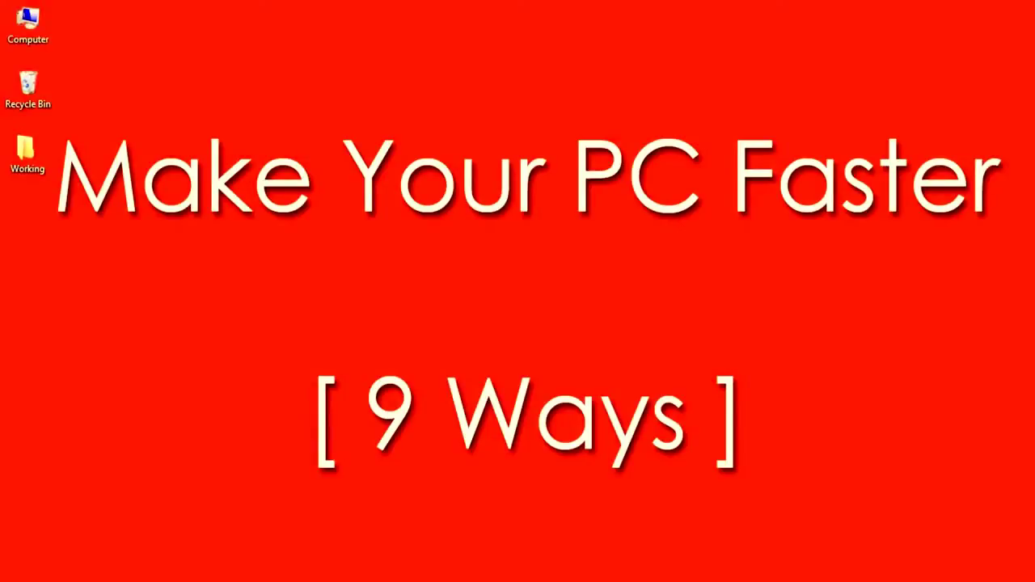
- Search the system settings for "user" and open "Change User Account Control settings"
{"action": "key", "text": "super"}
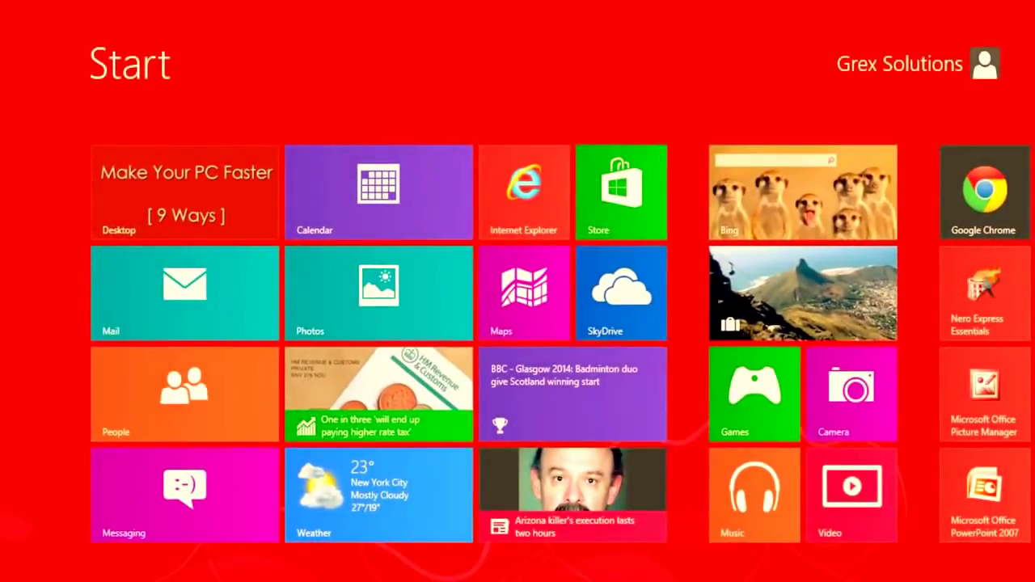
{"action": "type", "text": "user"}
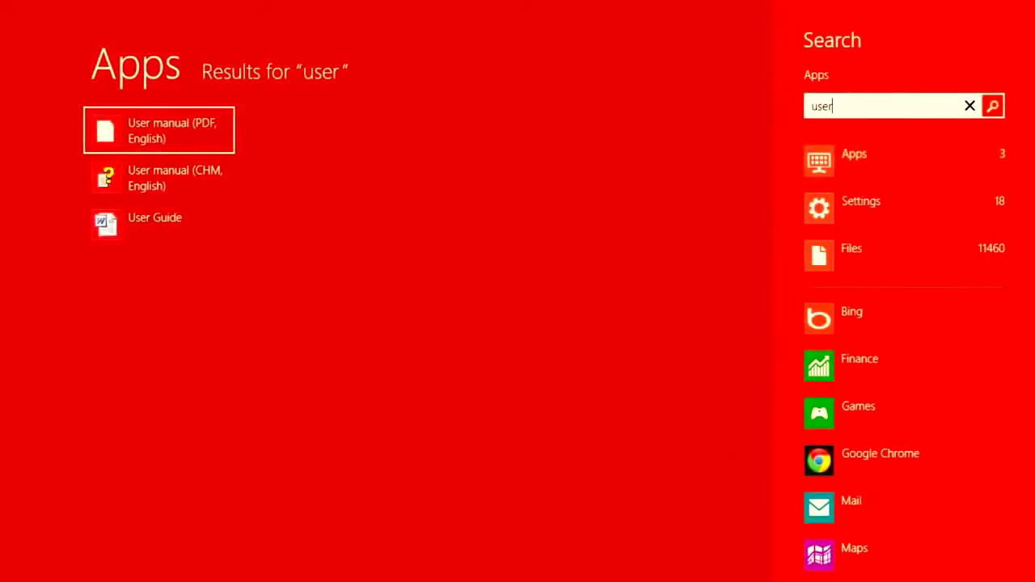
{"action": "left_click", "coordinate": [861, 208]}
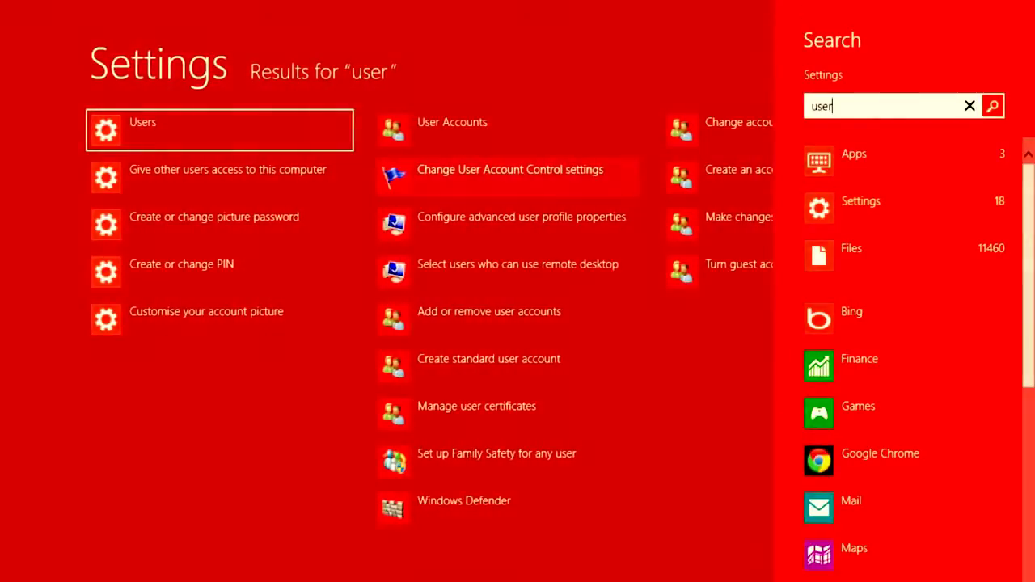
{"action": "left_click", "coordinate": [509, 170]}
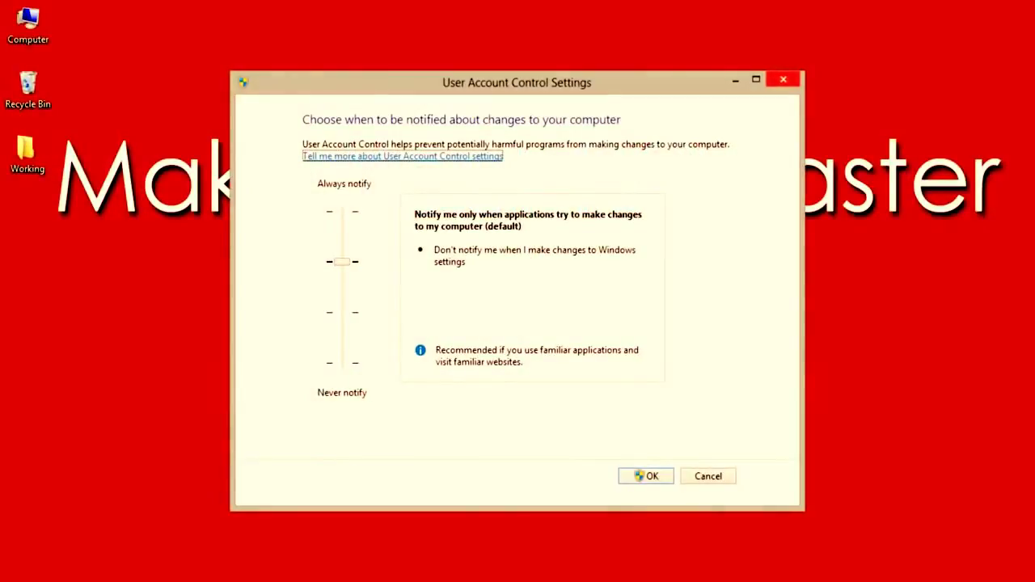
- Reposition the User Account Control Settings window and lower the notification level to "Never notify"
{"action": "left_click_drag", "start_coordinate": [517, 83], "coordinate": [552, 55]}
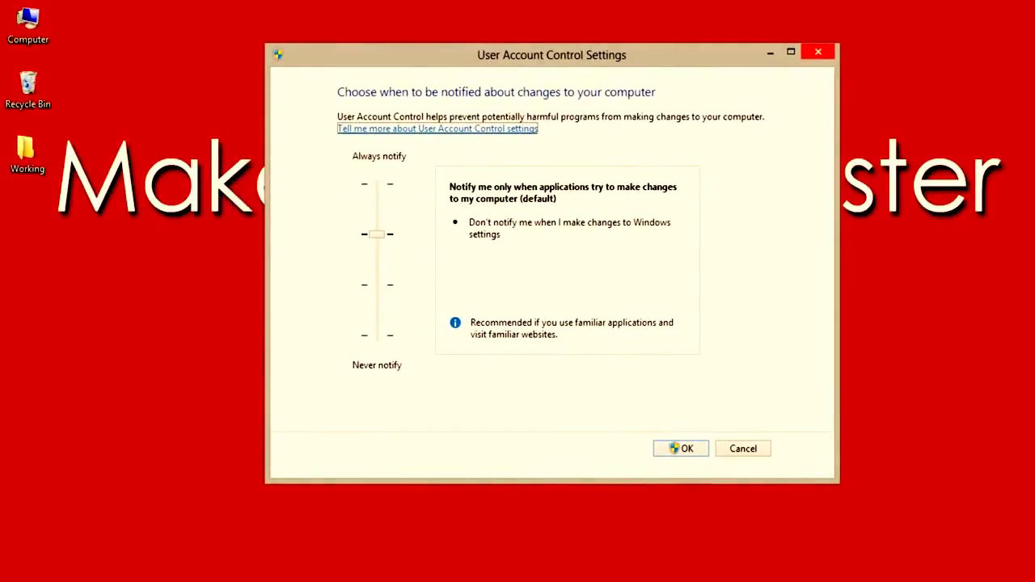
{"action": "key", "text": "Tab"}
{"action": "key", "text": "Down"}
{"action": "key", "text": "Down"}
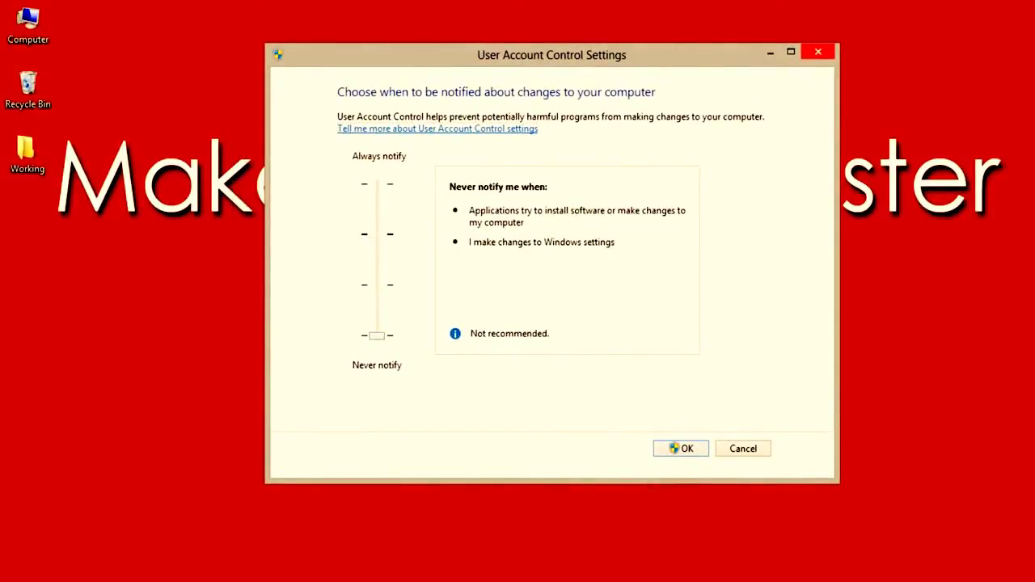